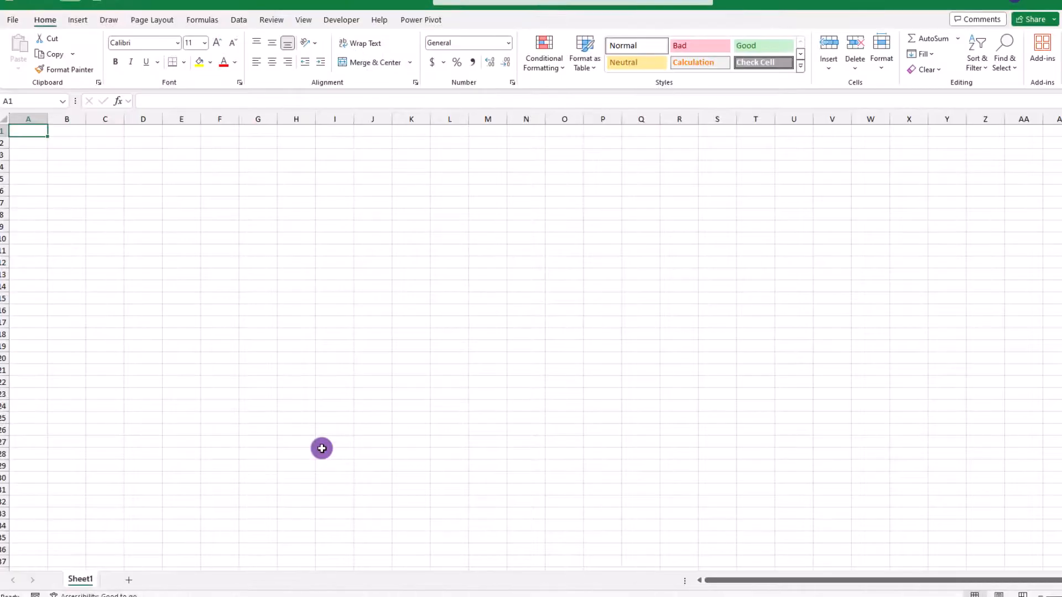
Check in the COM add-ins list whether Microsoft Power Pivot for Excel is enabled
{"action": "left_click", "coordinate": [14, 20]}
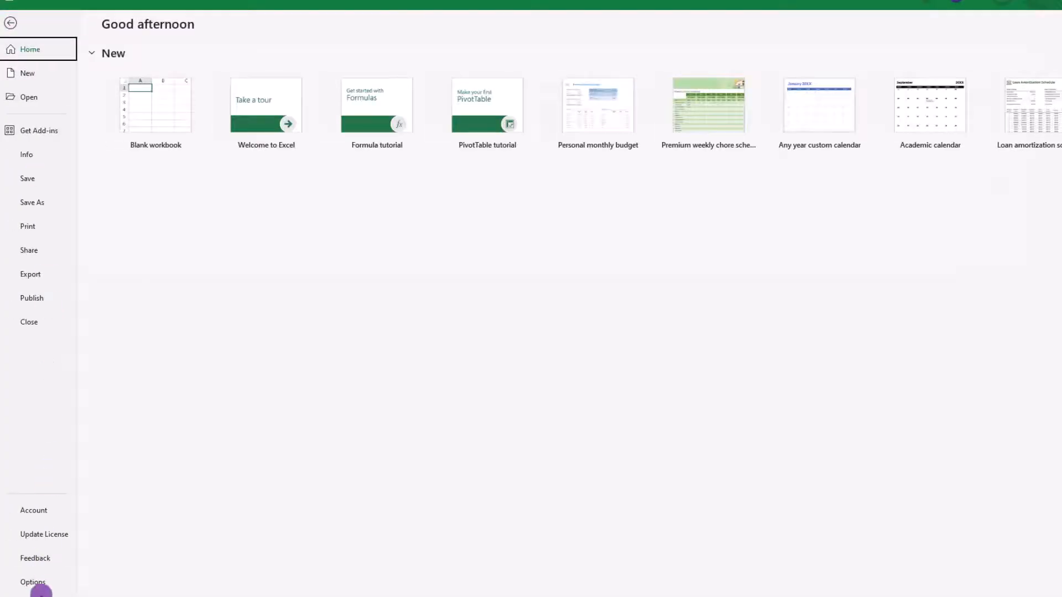
{"action": "left_click", "coordinate": [22, 581]}
{"action": "left_click", "coordinate": [347, 291]}
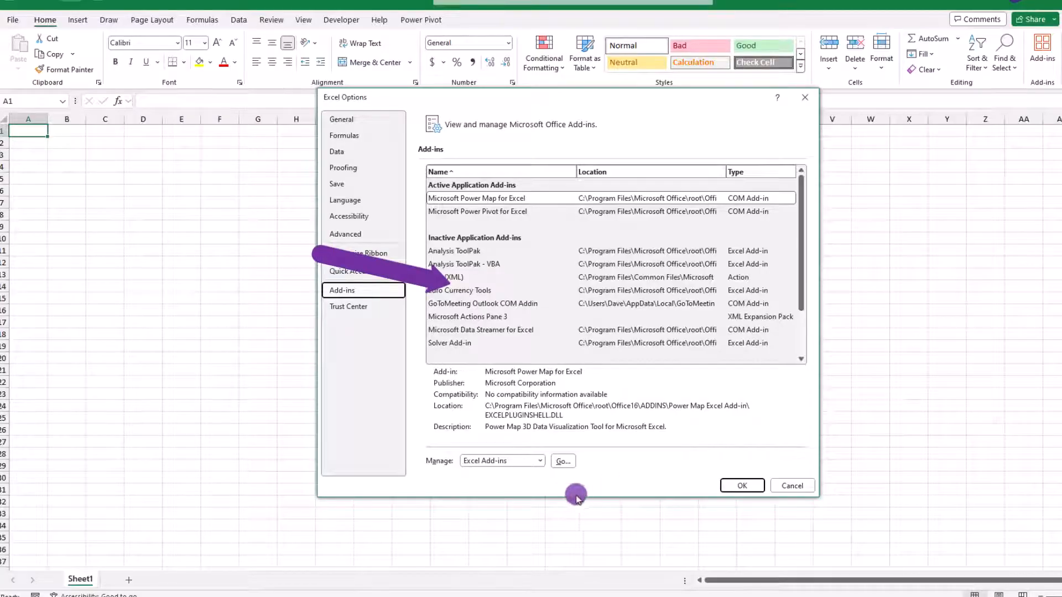
{"action": "left_click", "coordinate": [540, 461]}
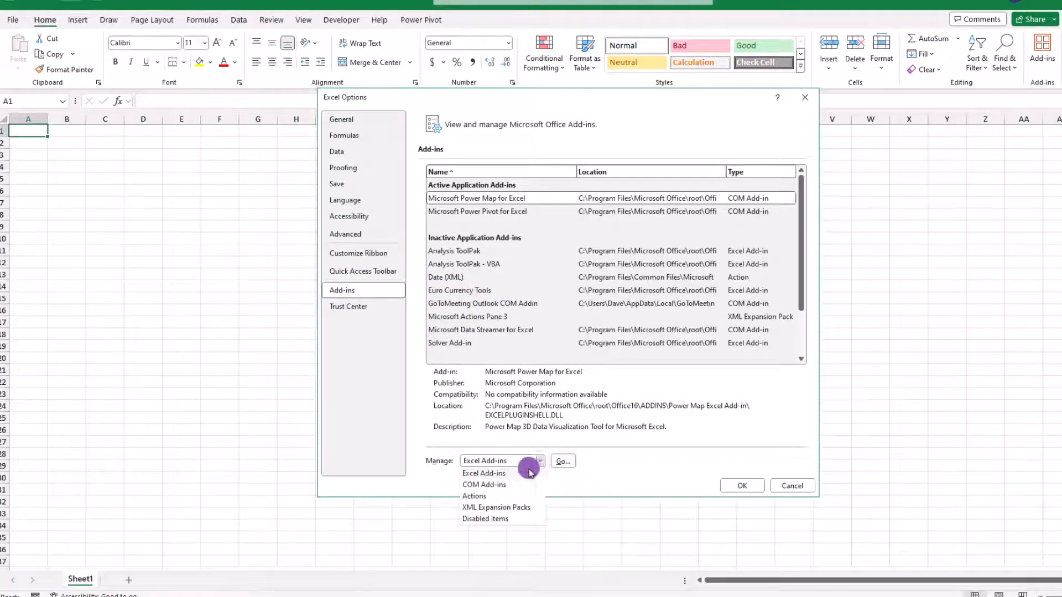
{"action": "left_click", "coordinate": [496, 485]}
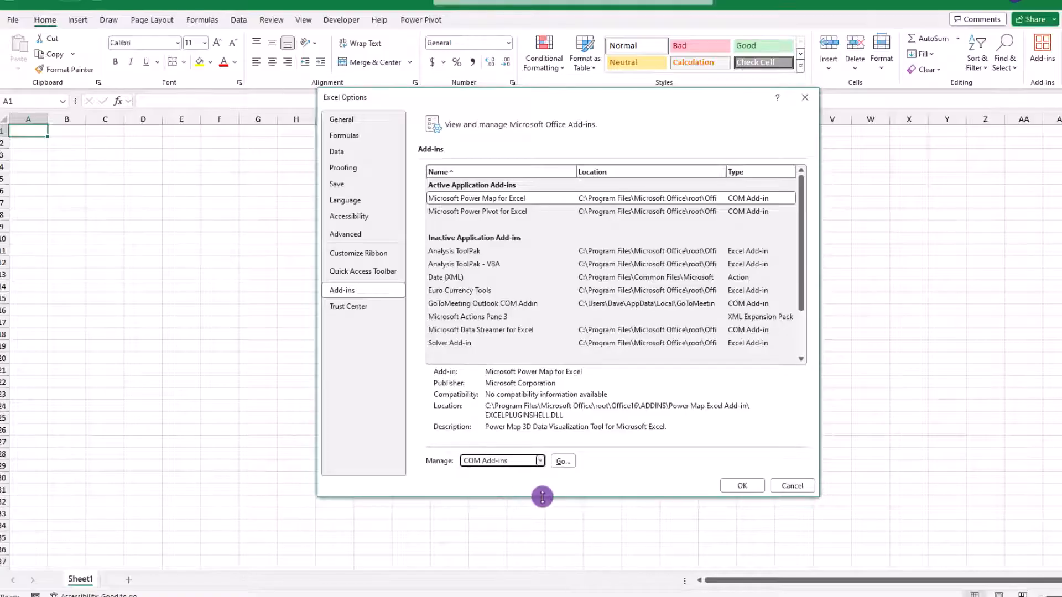
{"action": "left_click", "coordinate": [564, 461]}
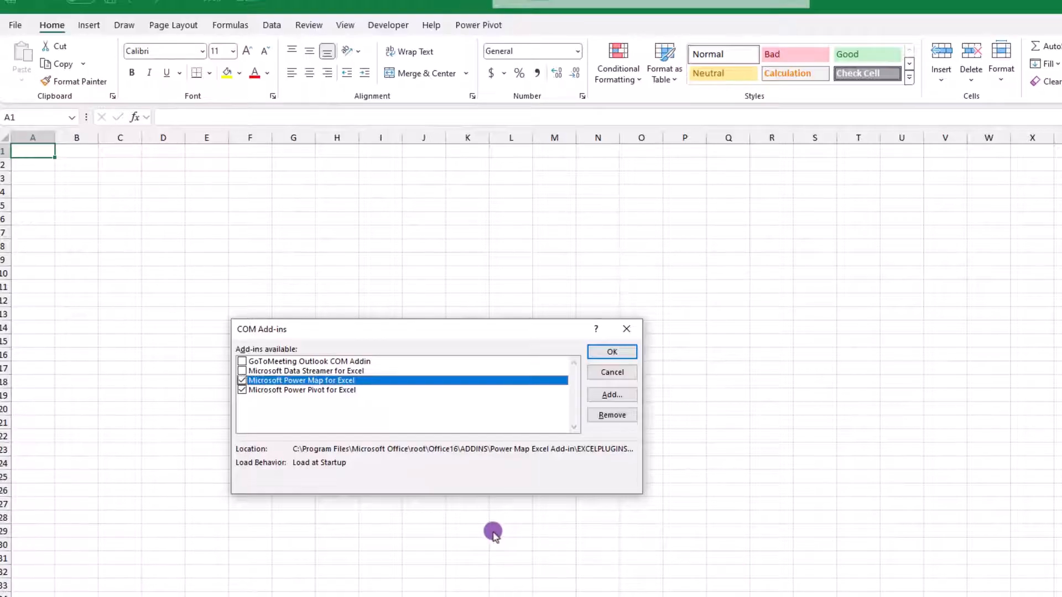
{"action": "left_click", "coordinate": [626, 329]}
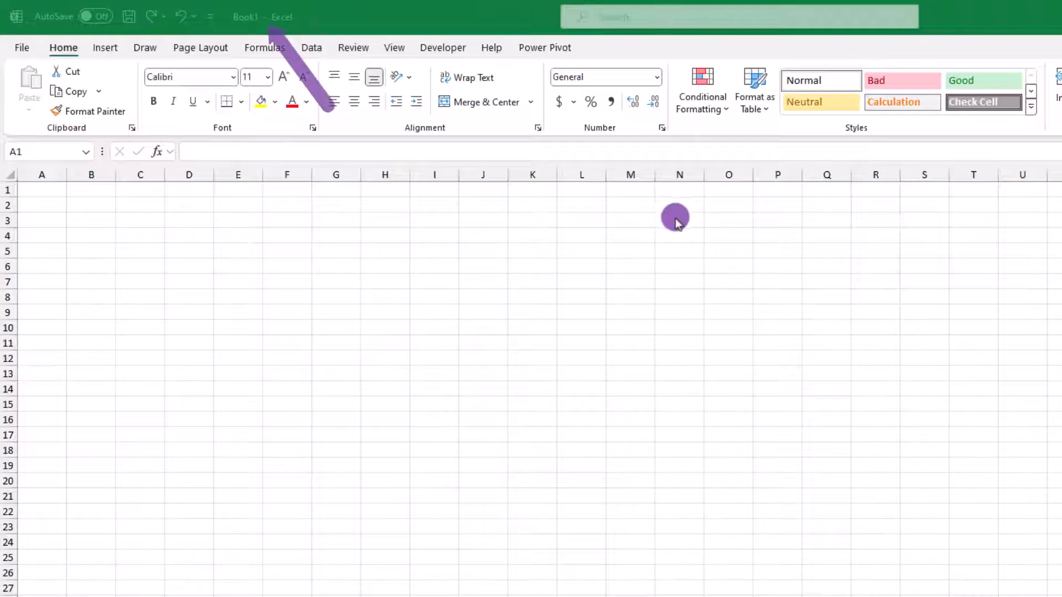
Open the Power Pivot data model window for the blank workbook
{"action": "left_click", "coordinate": [974, 15]}
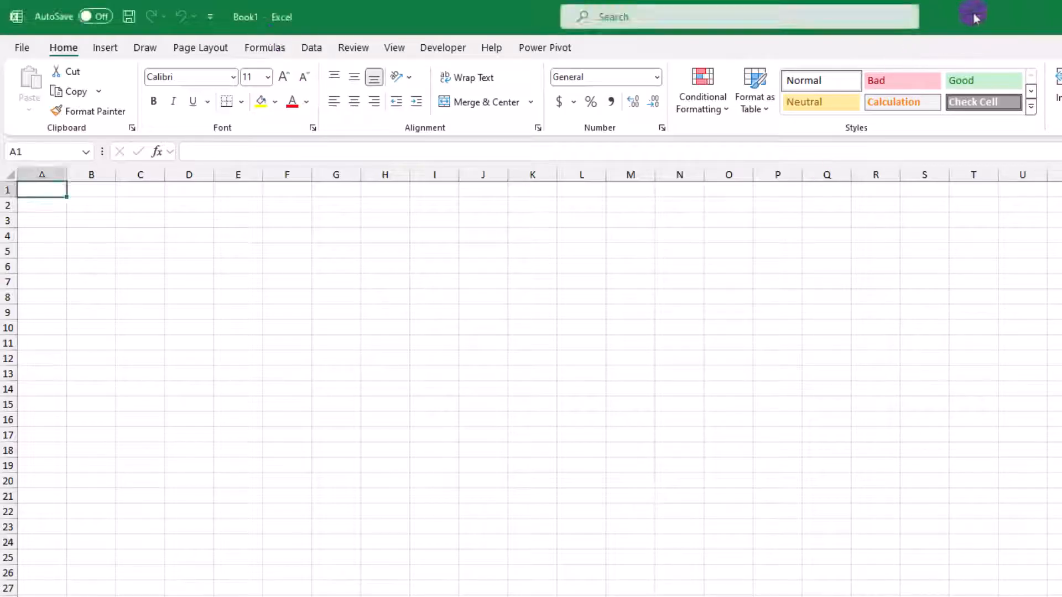
{"action": "left_click", "coordinate": [559, 49]}
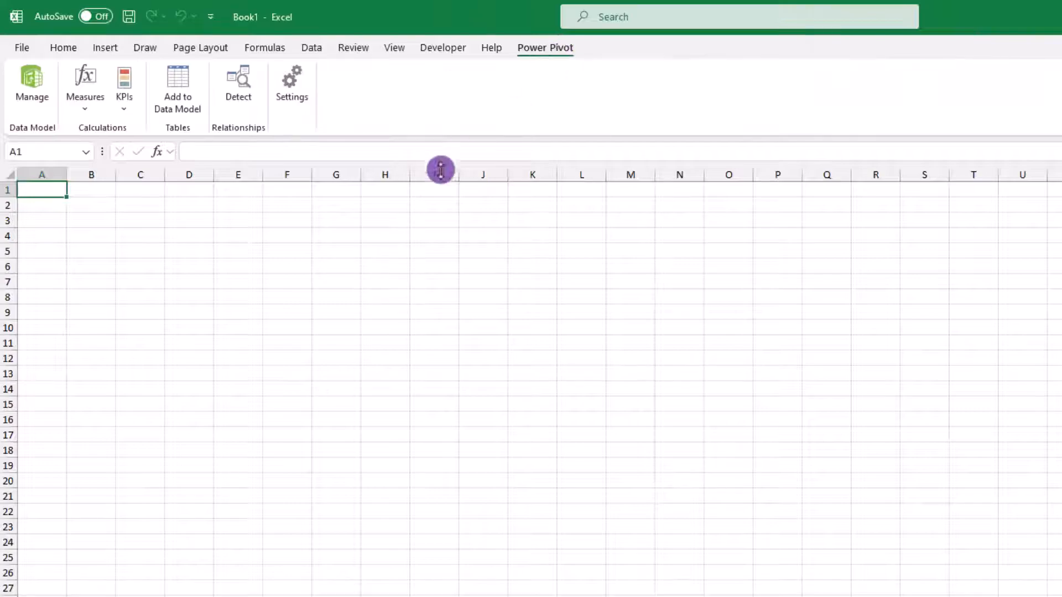
{"action": "left_click", "coordinate": [32, 89]}
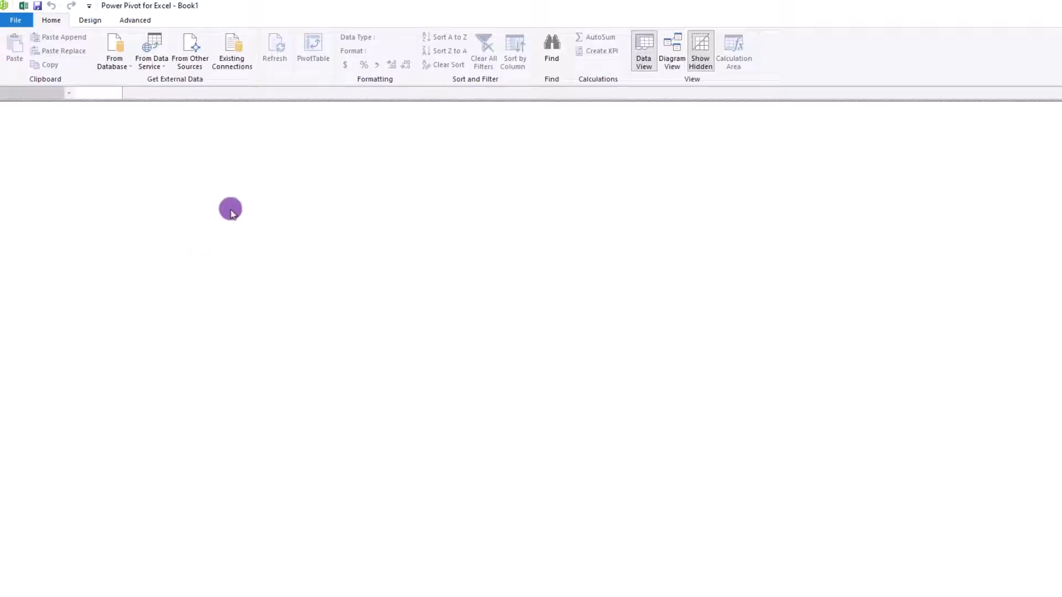
Start a table import into the data model with an Excel file as the data source
{"action": "left_click", "coordinate": [192, 50]}
{"action": "scroll", "coordinate": [537, 354], "scroll_direction": "down", "scroll_amount": 1}
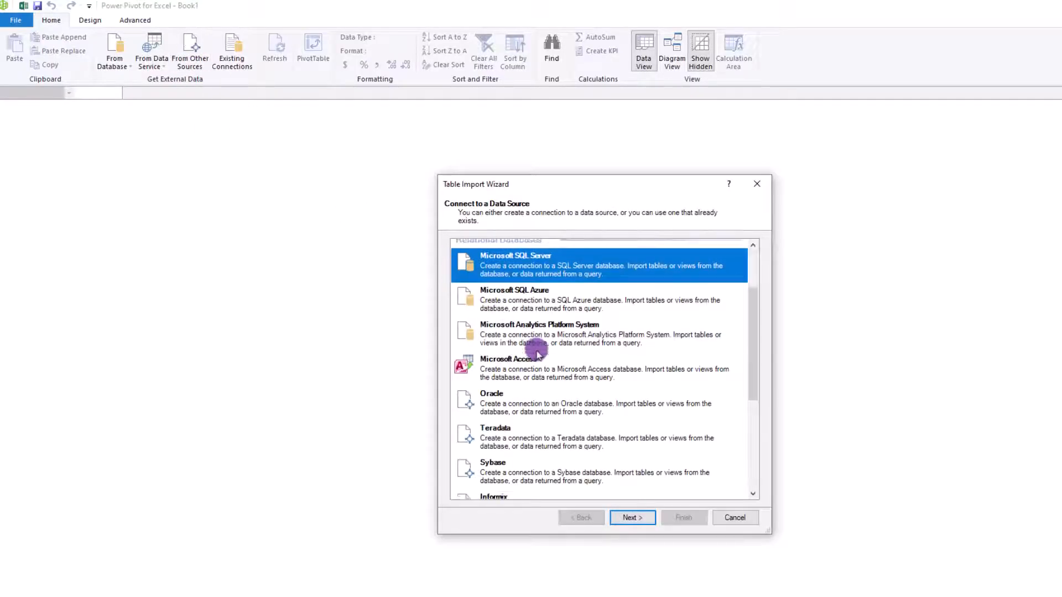
{"action": "scroll", "coordinate": [537, 354], "scroll_direction": "down", "scroll_amount": 6}
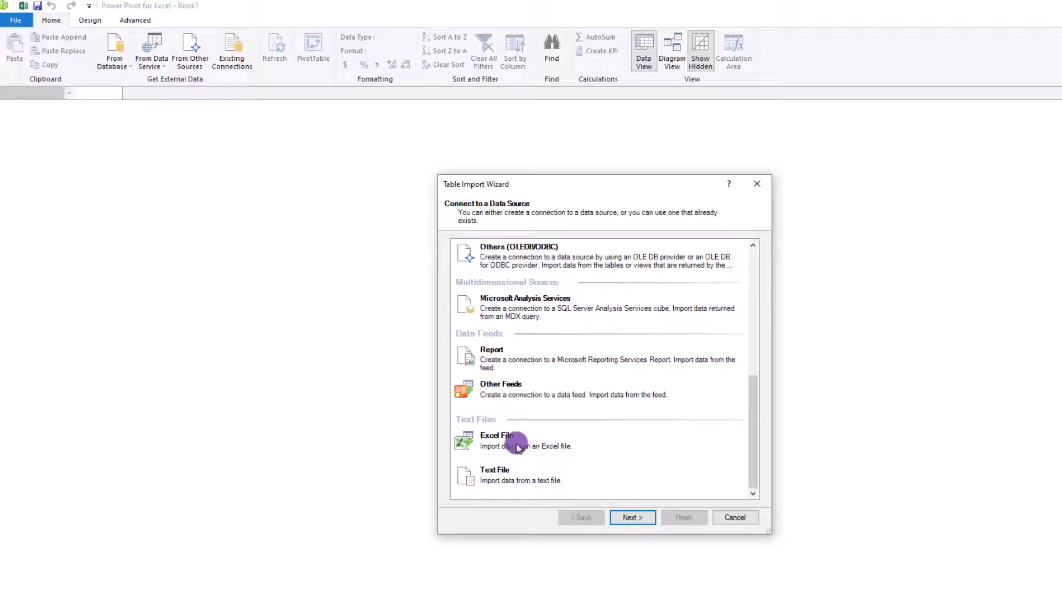
{"action": "left_click", "coordinate": [518, 446]}
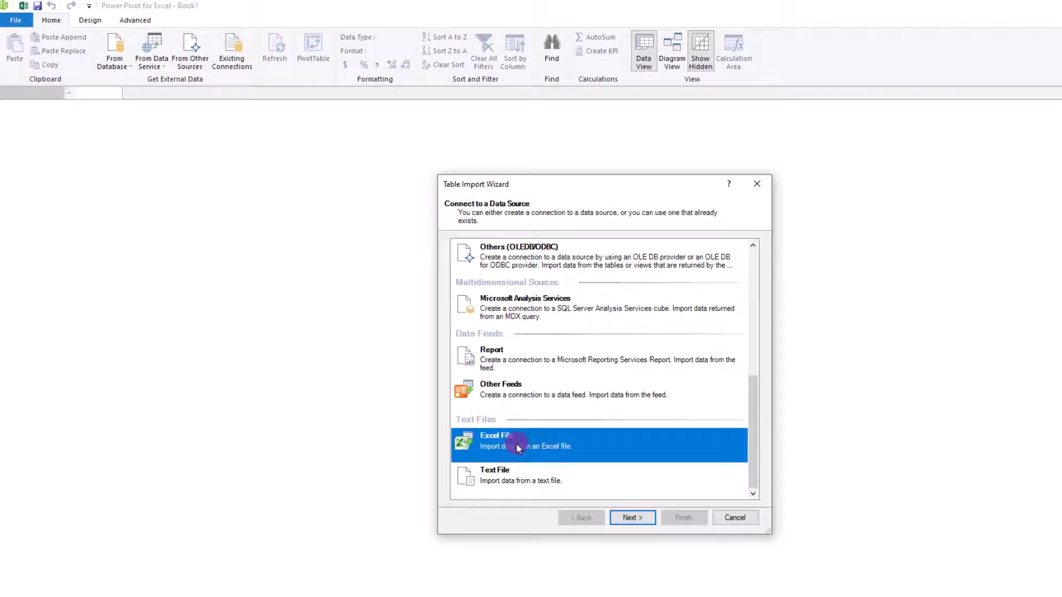
{"action": "left_click", "coordinate": [628, 520]}
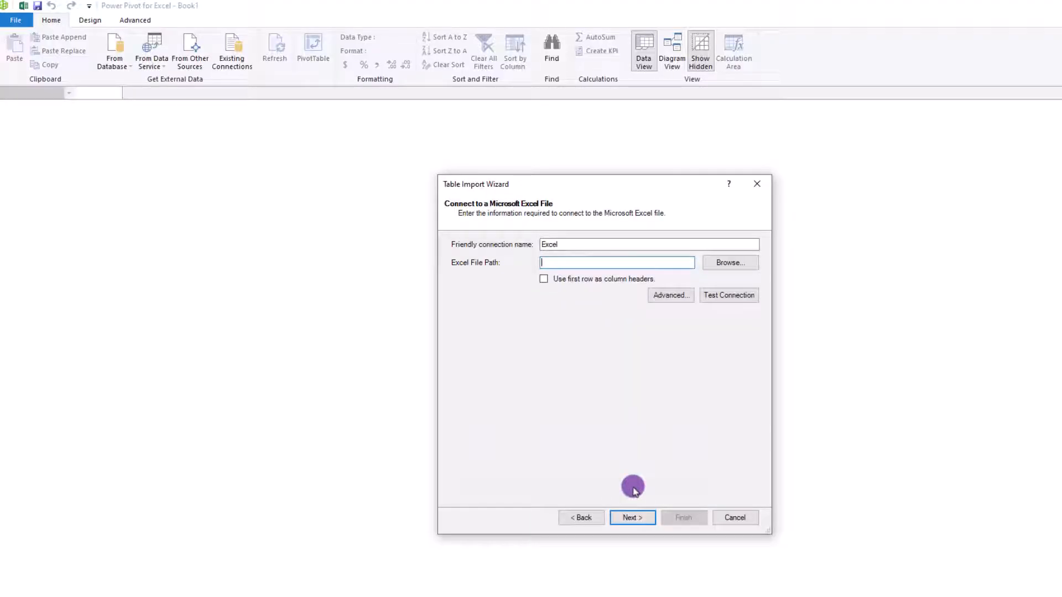
Connect to the Data Model Sample File workbook, using its first row as column headers
{"action": "left_click", "coordinate": [730, 262]}
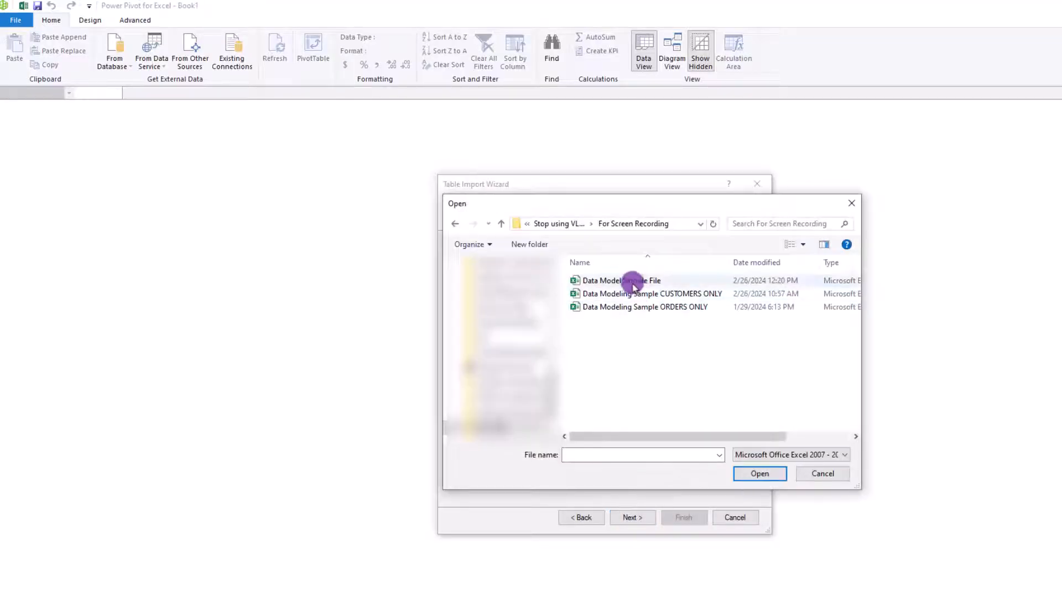
{"action": "left_click", "coordinate": [632, 284]}
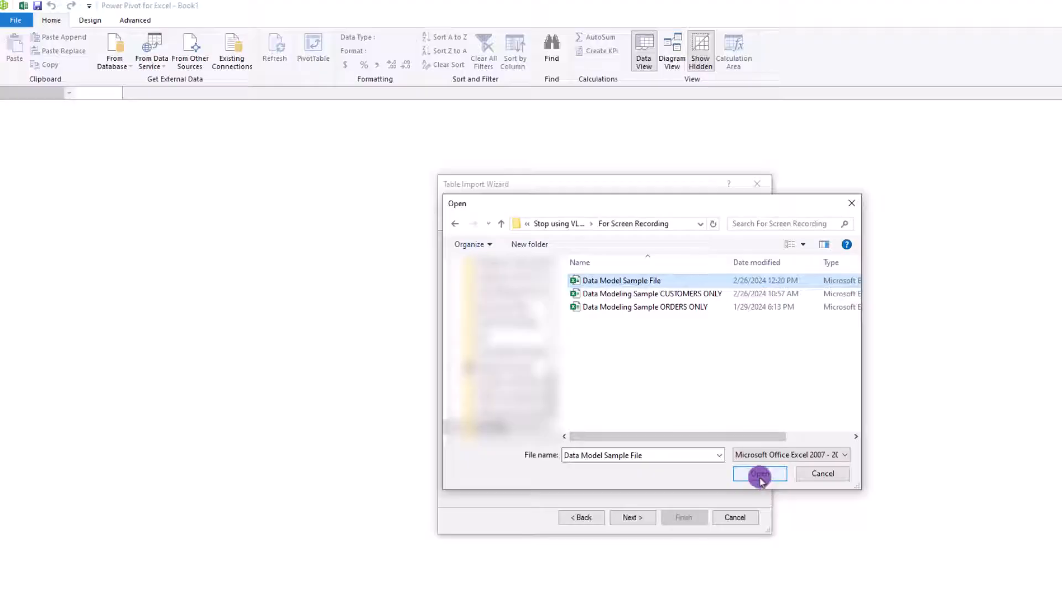
{"action": "left_click", "coordinate": [760, 476]}
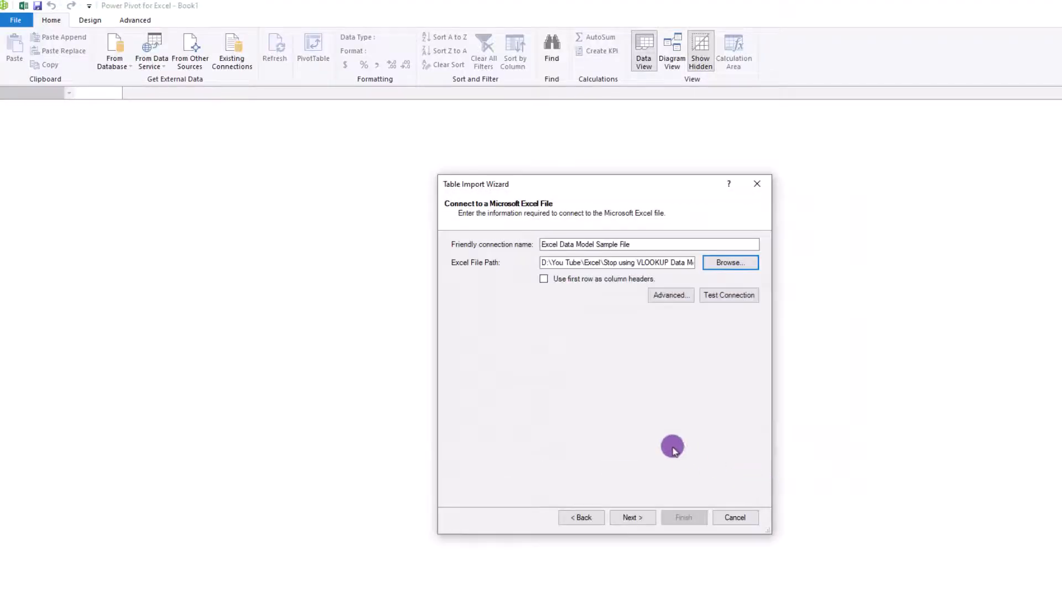
{"action": "left_click", "coordinate": [545, 280]}
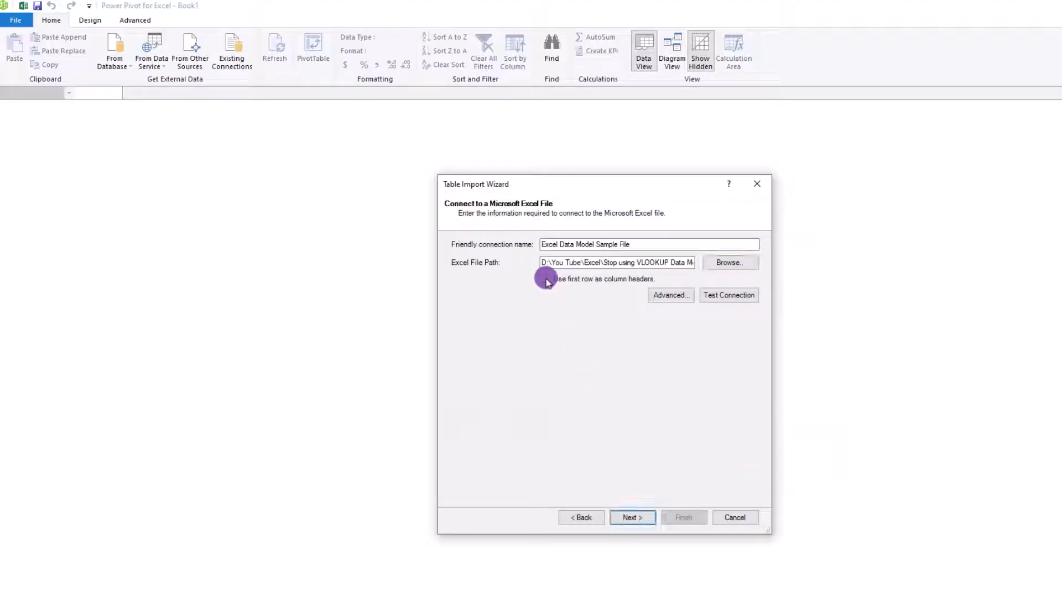
{"action": "left_click", "coordinate": [634, 520]}
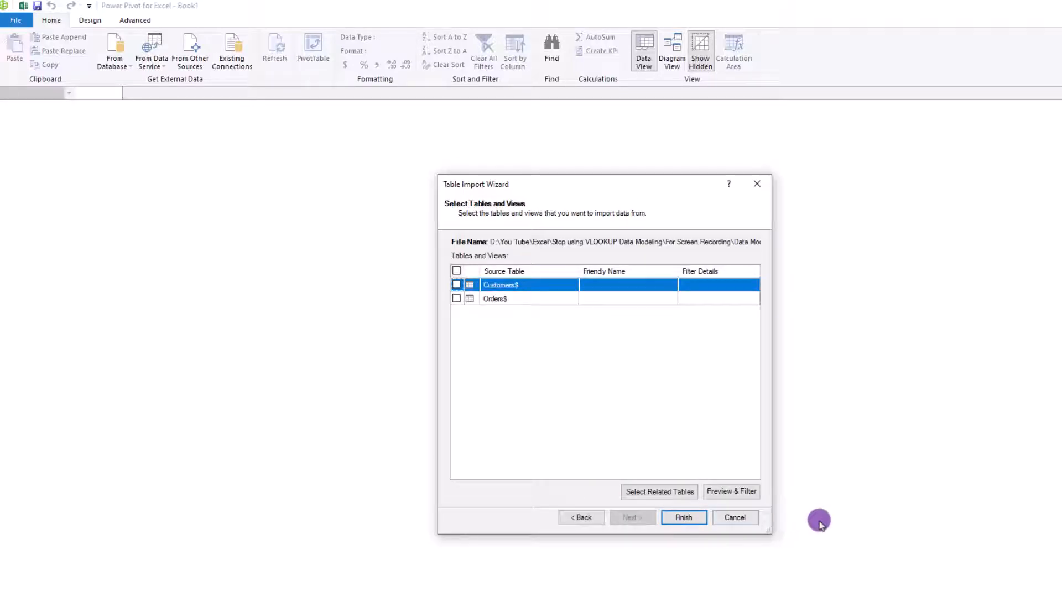
Import the Customers$ and Orders$ source tables into the data model and view both imported tables
{"action": "left_click", "coordinate": [456, 284]}
{"action": "left_click", "coordinate": [456, 298]}
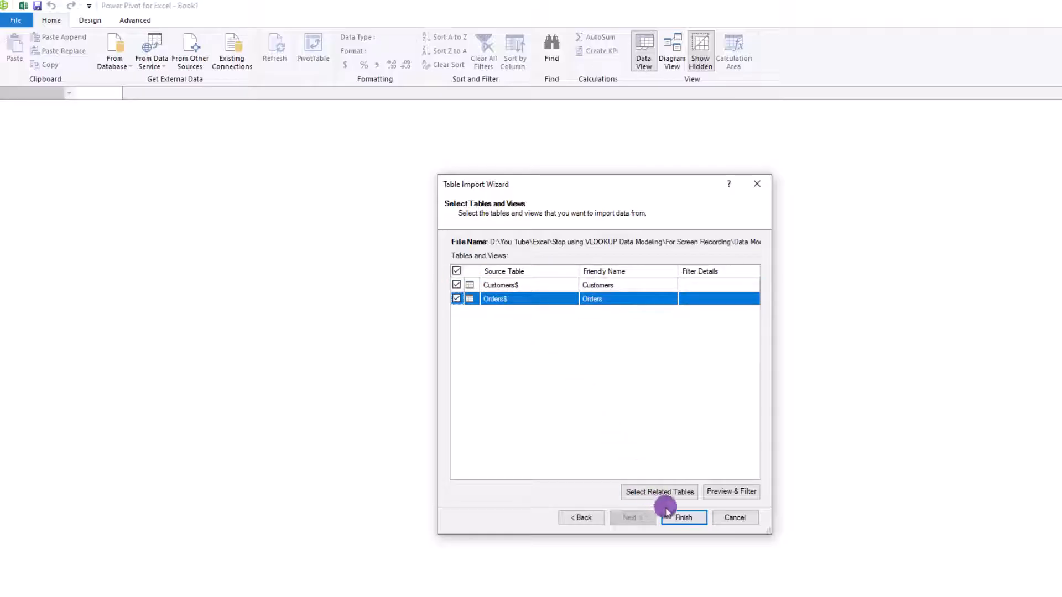
{"action": "left_click", "coordinate": [682, 516]}
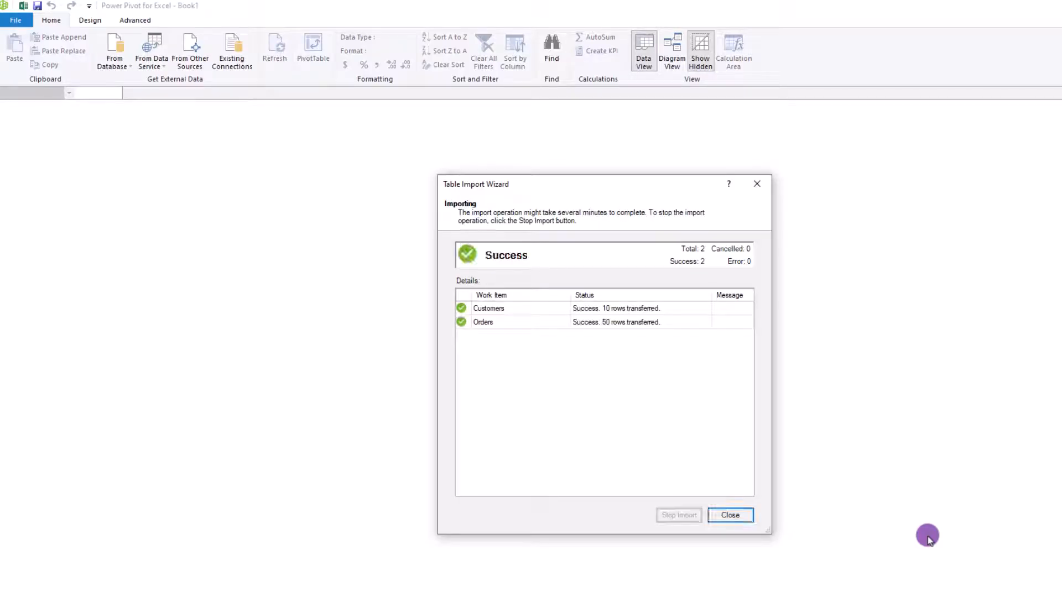
{"action": "left_click", "coordinate": [730, 515]}
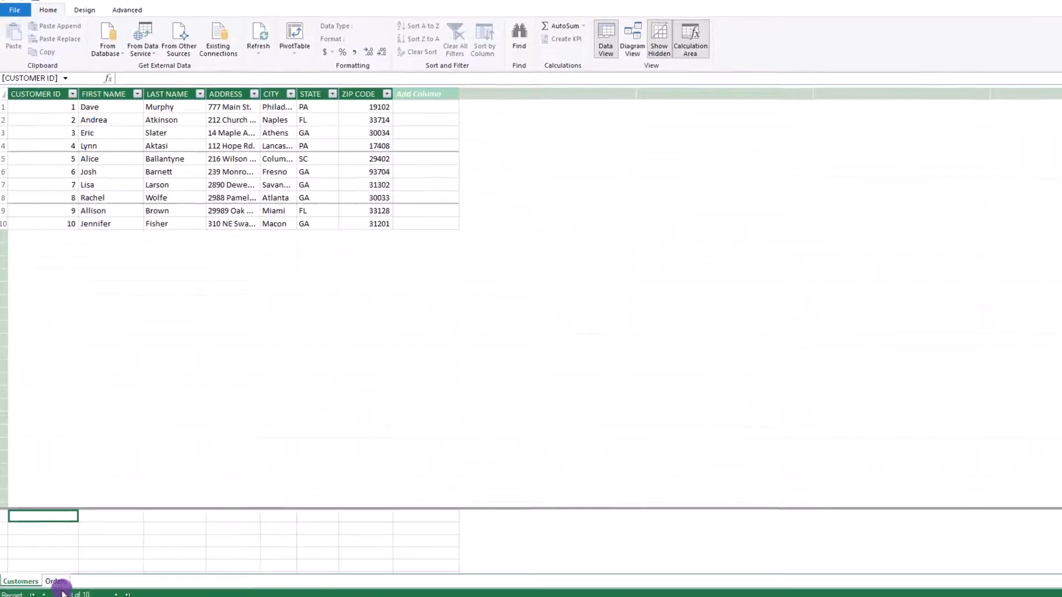
{"action": "left_click", "coordinate": [56, 582]}
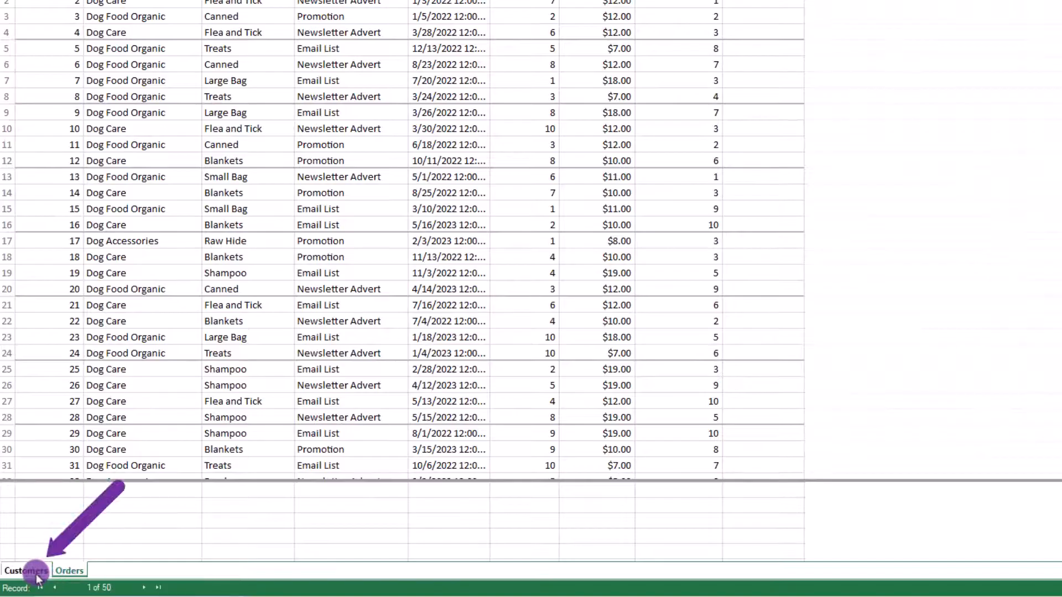
{"action": "left_click", "coordinate": [37, 577]}
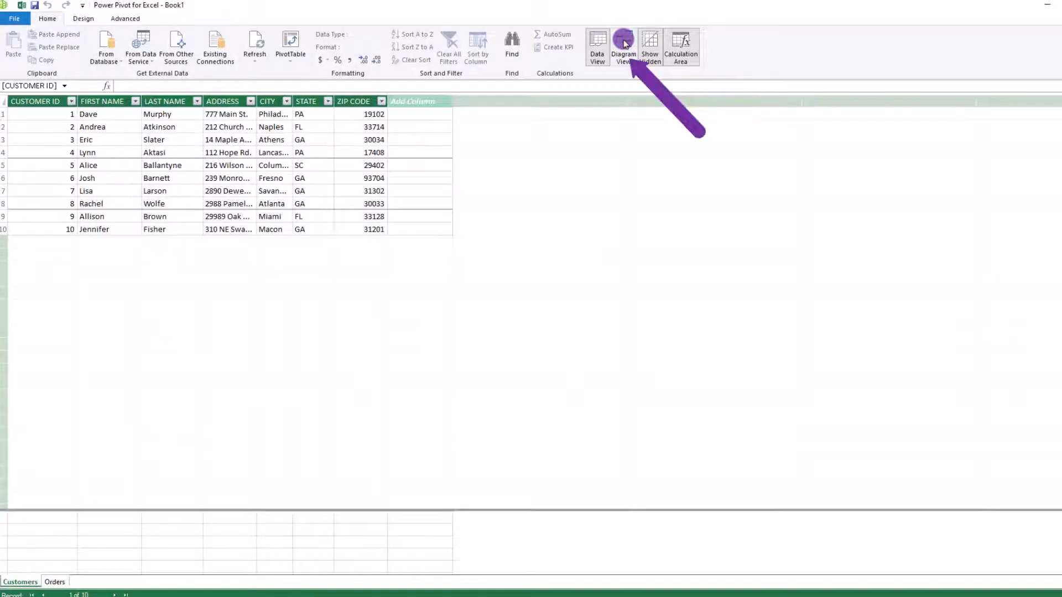
In the diagram view, enlarge both table boxes to show all fields and relate CUSTOMER ID in Customers to CUSTOMER ID in Orders
{"action": "left_click", "coordinate": [625, 43]}
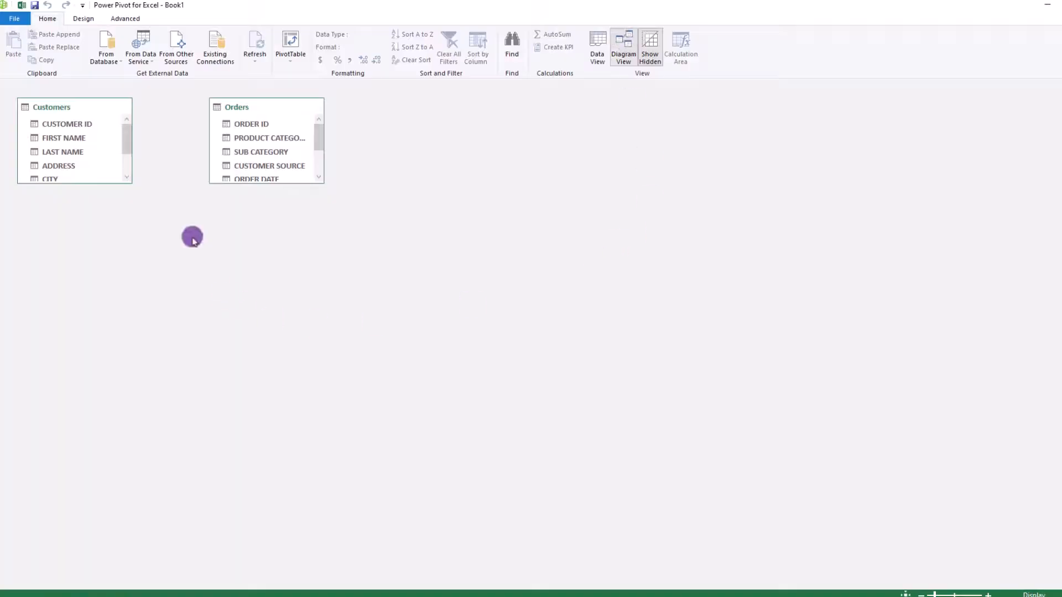
{"action": "left_click_drag", "start_coordinate": [93, 184], "coordinate": [78, 268]}
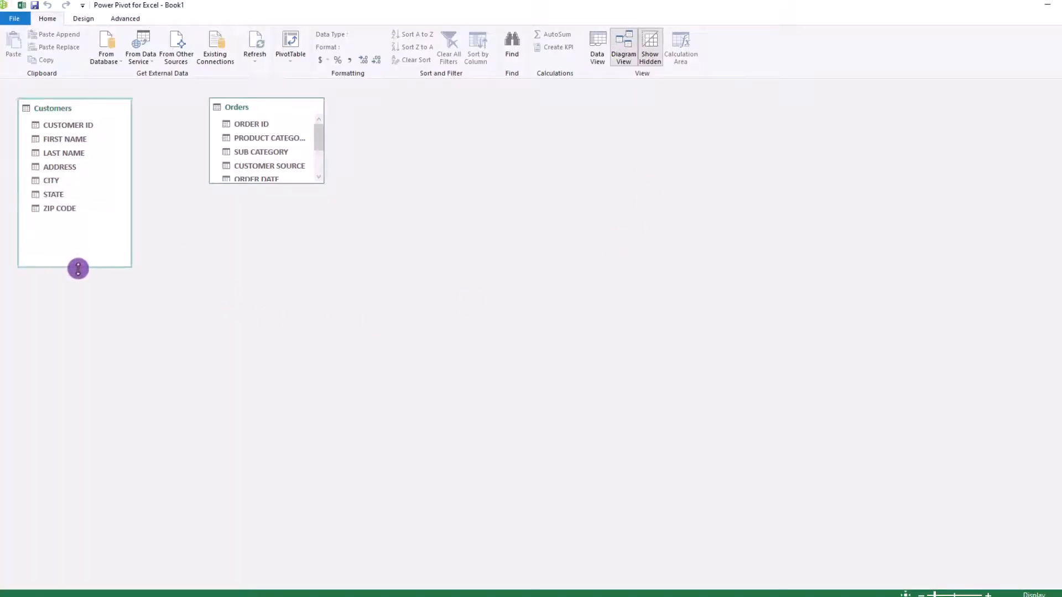
{"action": "left_click_drag", "start_coordinate": [297, 183], "coordinate": [282, 287]}
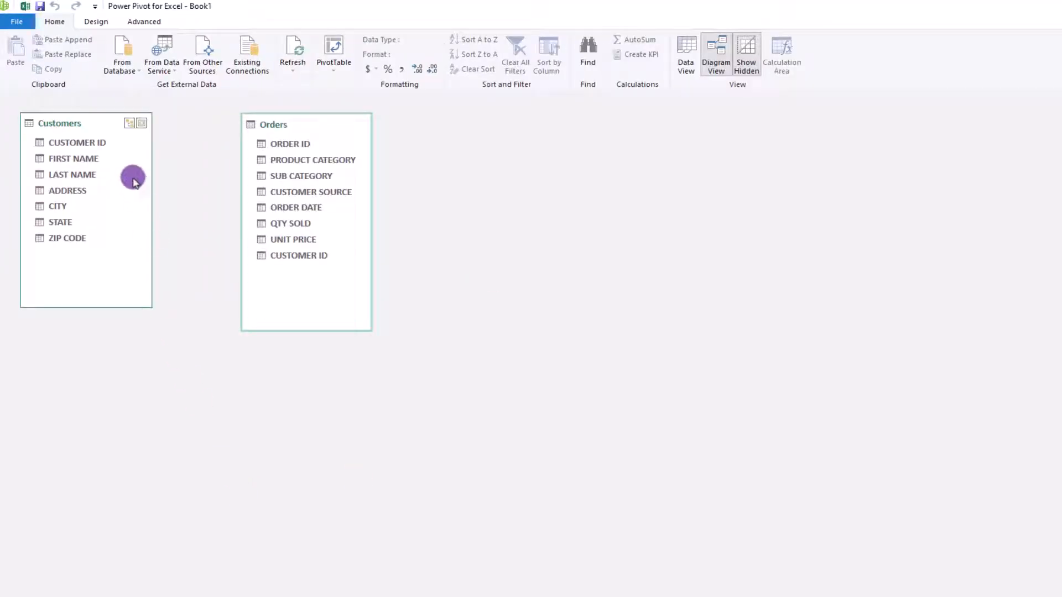
{"action": "left_click_drag", "start_coordinate": [95, 142], "coordinate": [271, 254]}
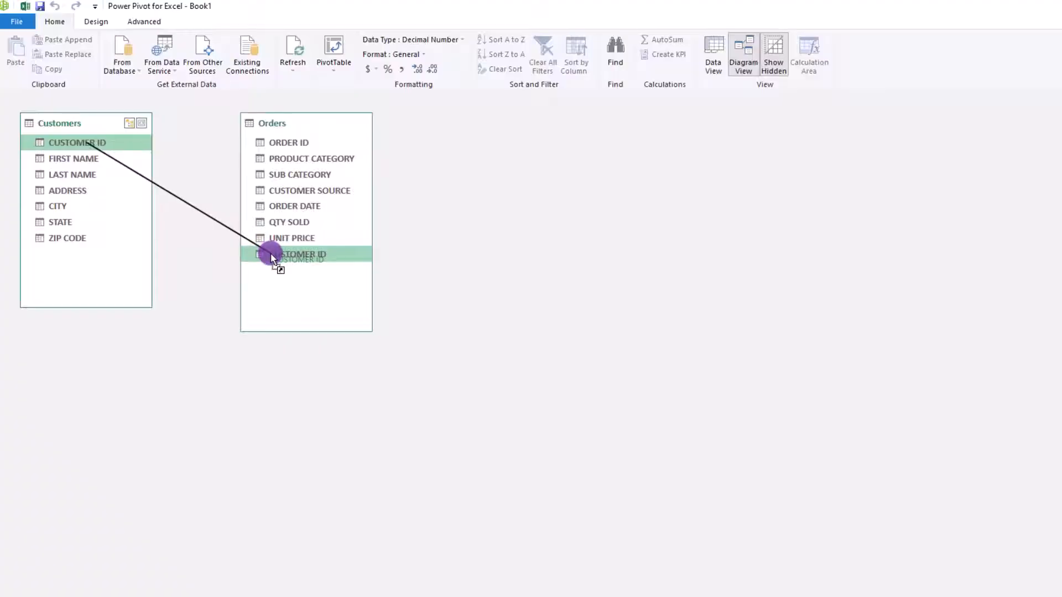
{"action": "left_click_drag", "start_coordinate": [270, 253], "coordinate": [270, 253]}
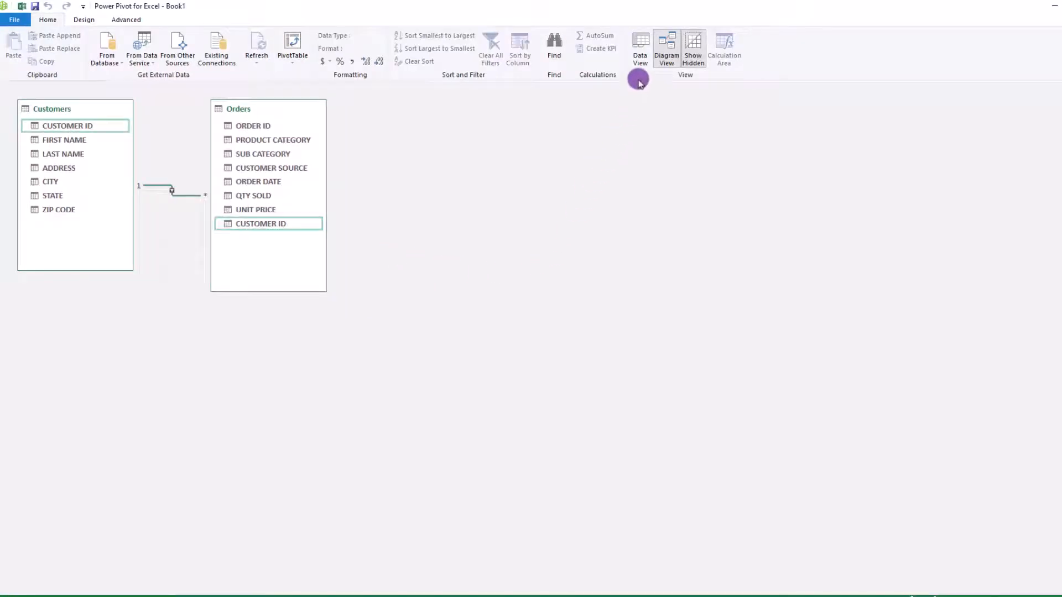
Return to the data view and create a PivotTable from the data model in the existing worksheet at Sheet1 cell A1
{"action": "left_click", "coordinate": [640, 45]}
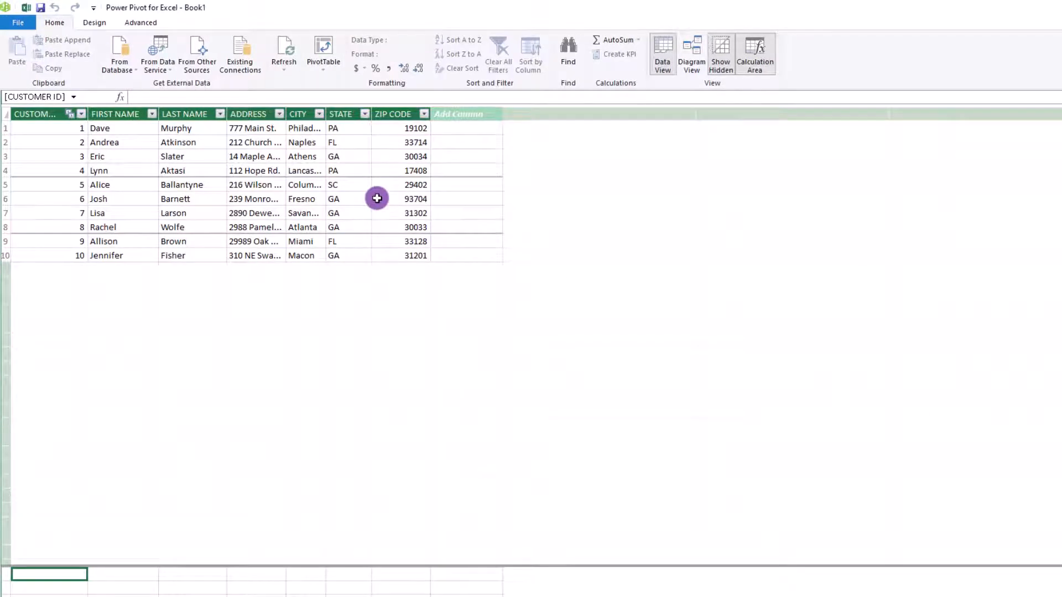
{"action": "left_click", "coordinate": [323, 69]}
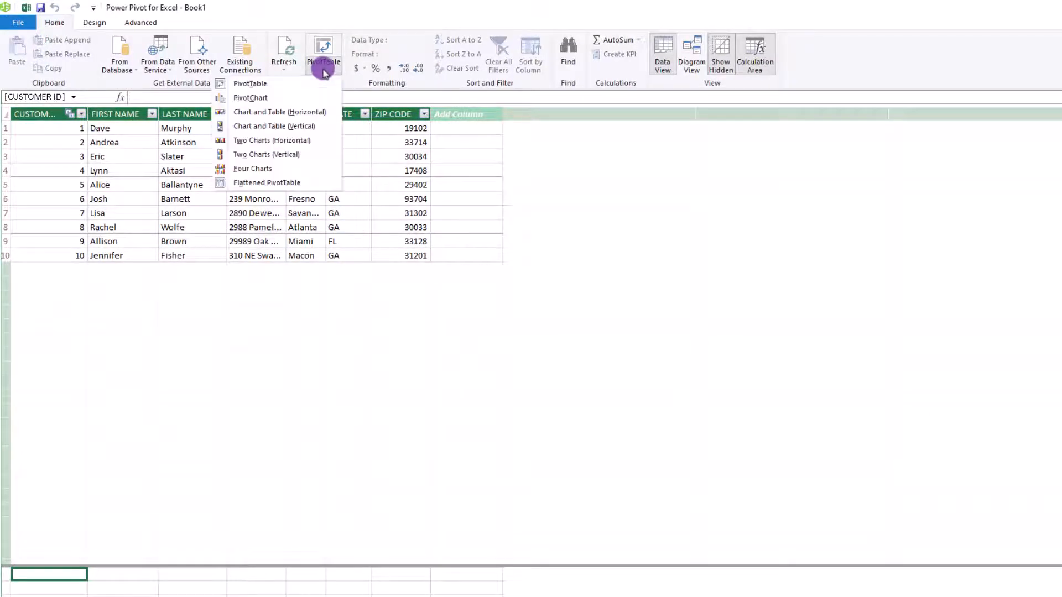
{"action": "left_click", "coordinate": [258, 84]}
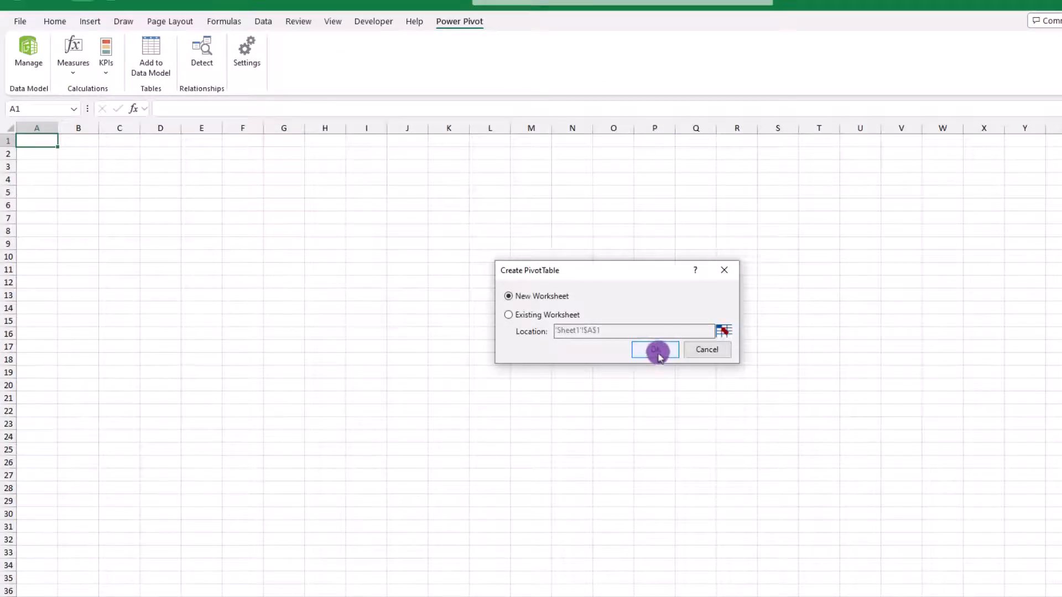
{"action": "left_click", "coordinate": [509, 314]}
{"action": "left_click", "coordinate": [634, 347]}
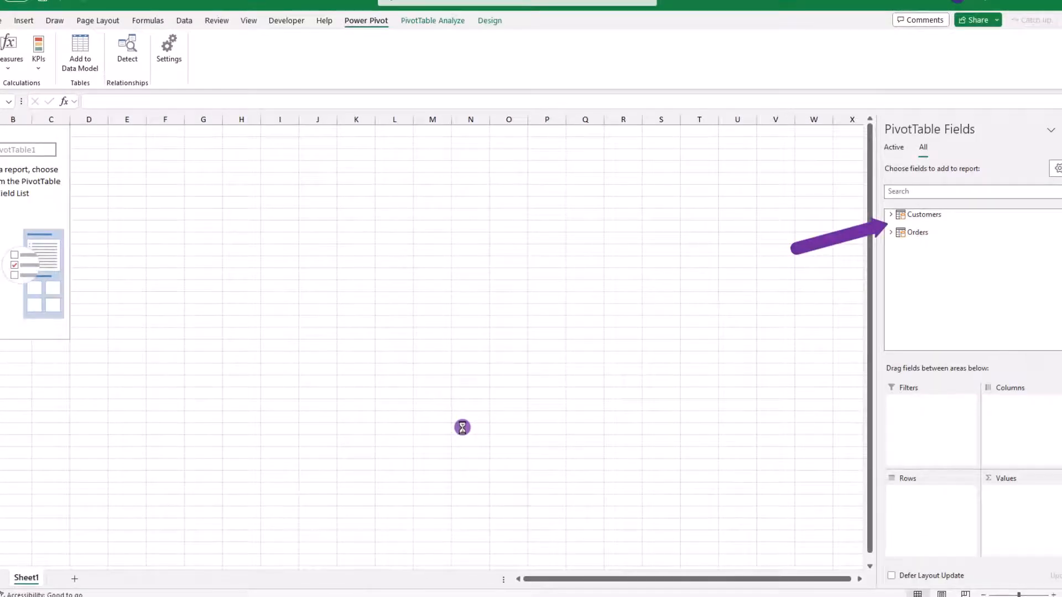
Add PRODUCT CATEGORY from Orders and LAST NAME from Customers beneath it as row fields of the PivotTable
{"action": "left_click", "coordinate": [891, 216]}
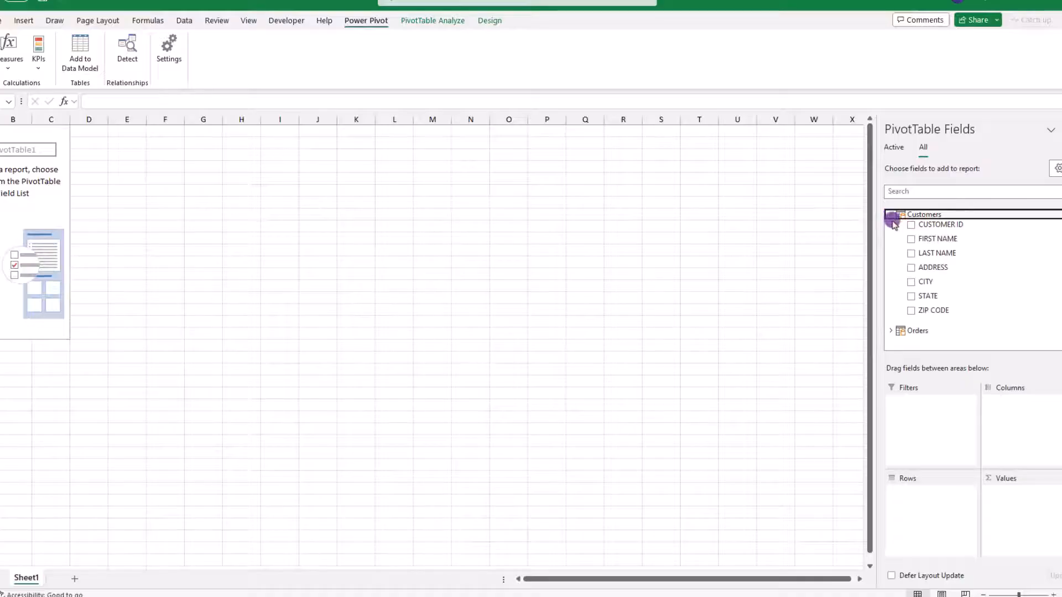
{"action": "left_click", "coordinate": [891, 332]}
{"action": "scroll", "coordinate": [1001, 289], "scroll_direction": "down", "scroll_amount": 1}
{"action": "scroll", "coordinate": [1001, 289], "scroll_direction": "up", "scroll_amount": 2}
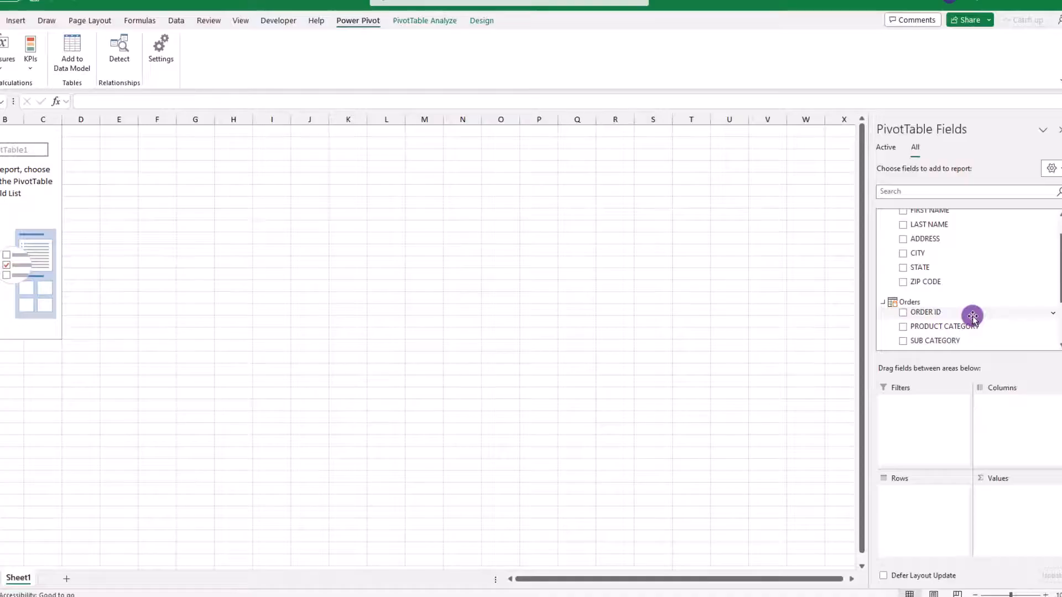
{"action": "left_click_drag", "start_coordinate": [946, 329], "coordinate": [920, 493]}
{"action": "left_click_drag", "start_coordinate": [931, 224], "coordinate": [927, 506]}
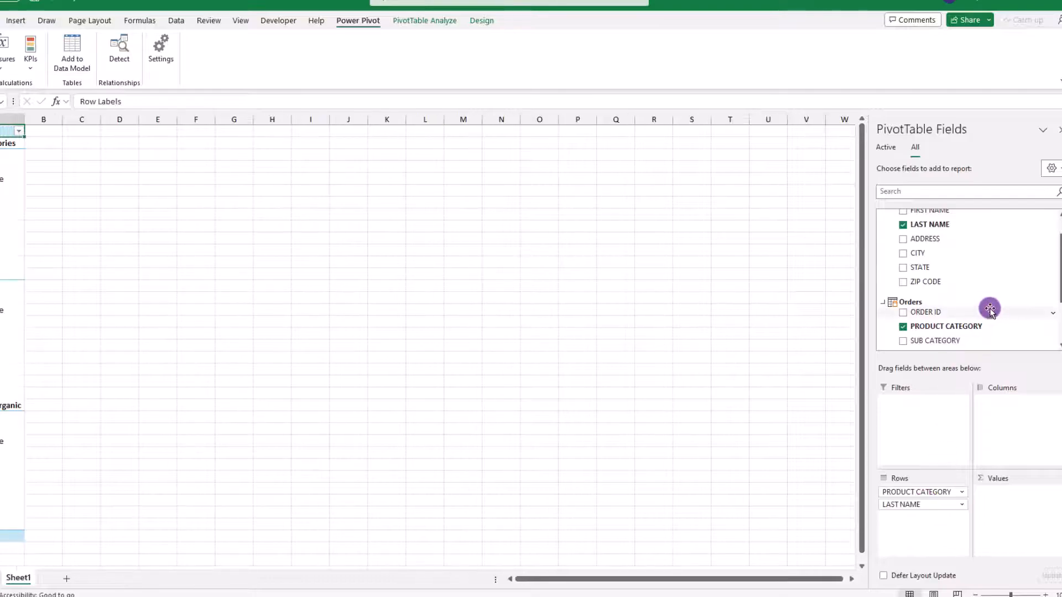
Add QTY SOLD from Orders as the value field of the PivotTable
{"action": "scroll", "coordinate": [989, 307], "scroll_direction": "down", "scroll_amount": 2}
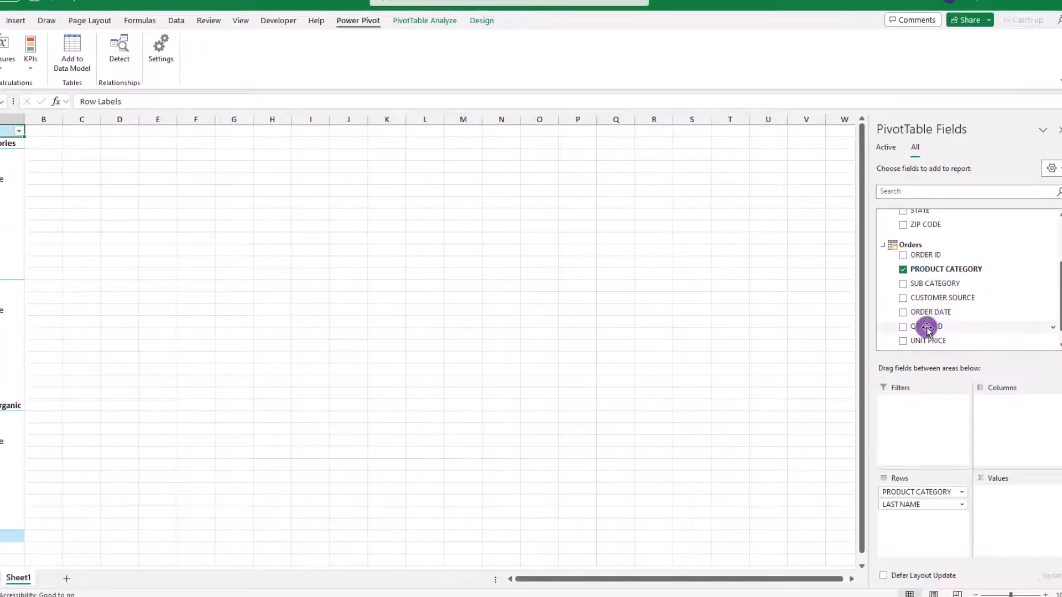
{"action": "left_click_drag", "start_coordinate": [928, 327], "coordinate": [1007, 502]}
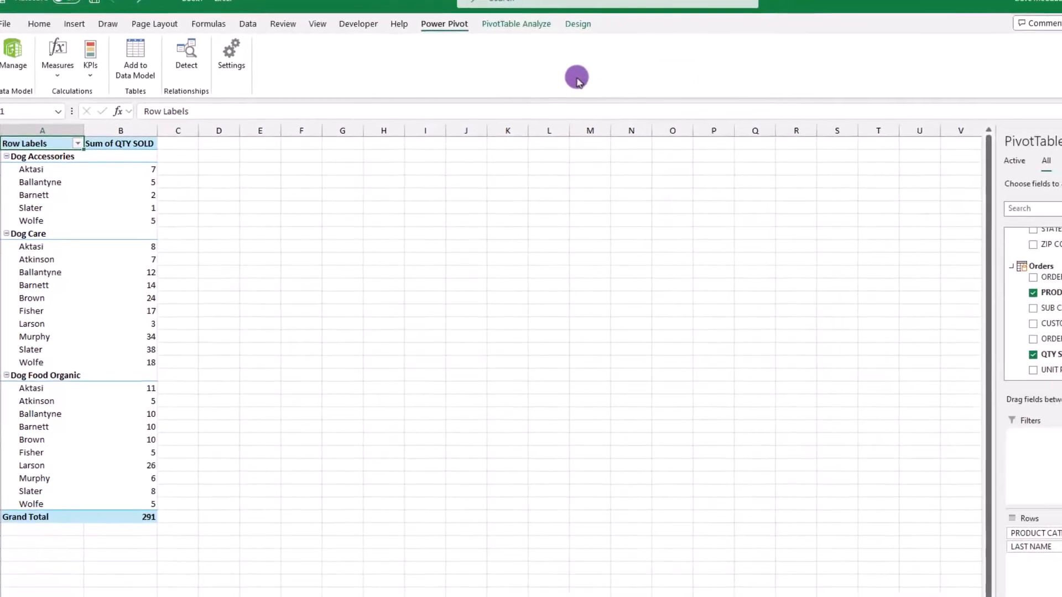
Clear all fields from the PivotTable so its layout is empty
{"action": "left_click", "coordinate": [512, 23]}
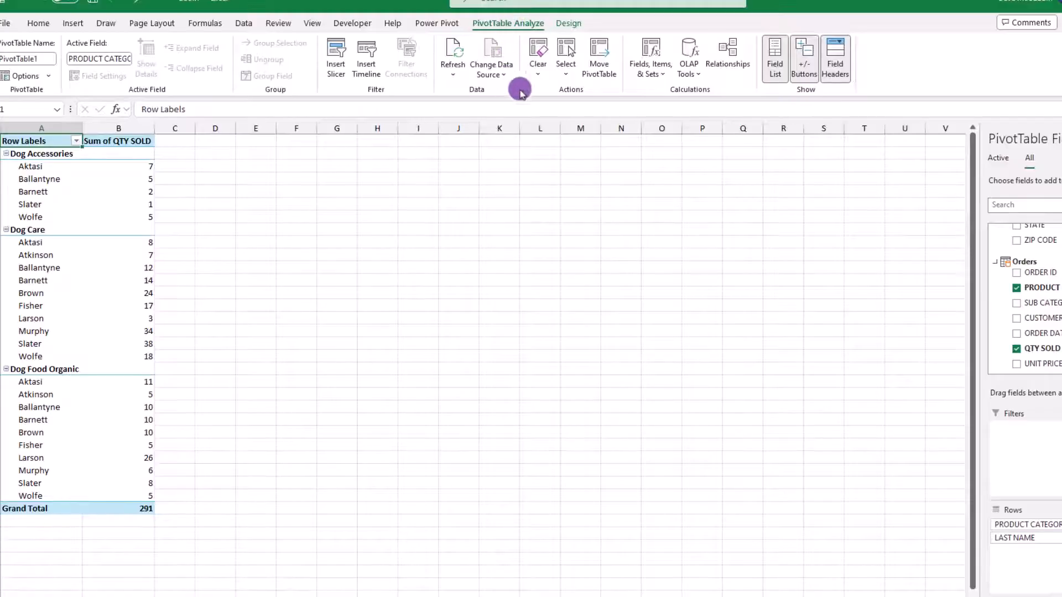
{"action": "left_click", "coordinate": [538, 78]}
{"action": "left_click", "coordinate": [559, 92]}
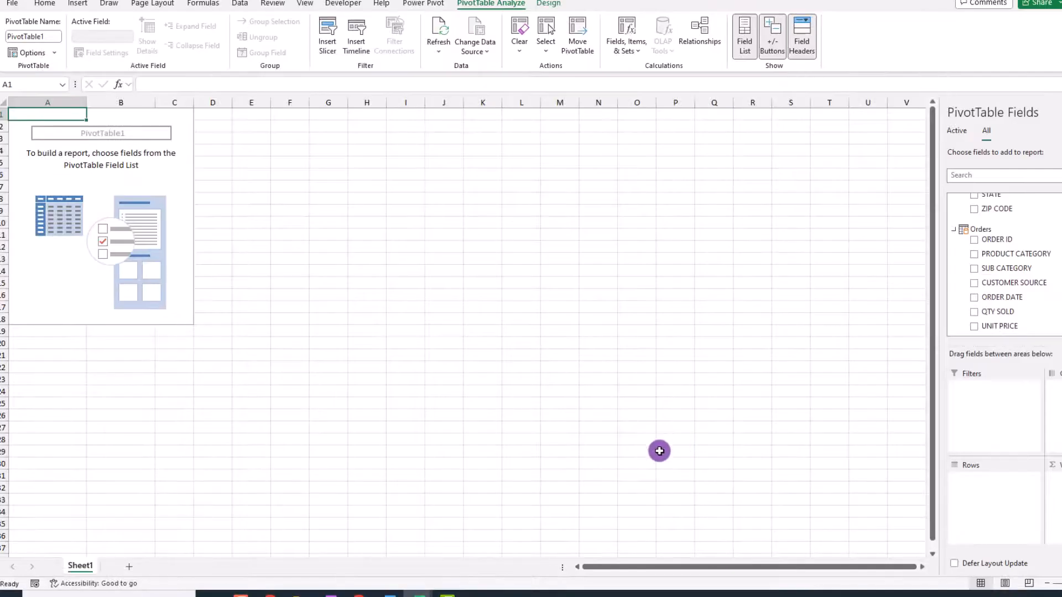
In the data model's Orders table, add a calculated column with the formula =Orders[QTY SOLD]*Orders[UNIT PRICE]
{"action": "left_click", "coordinate": [419, 592]}
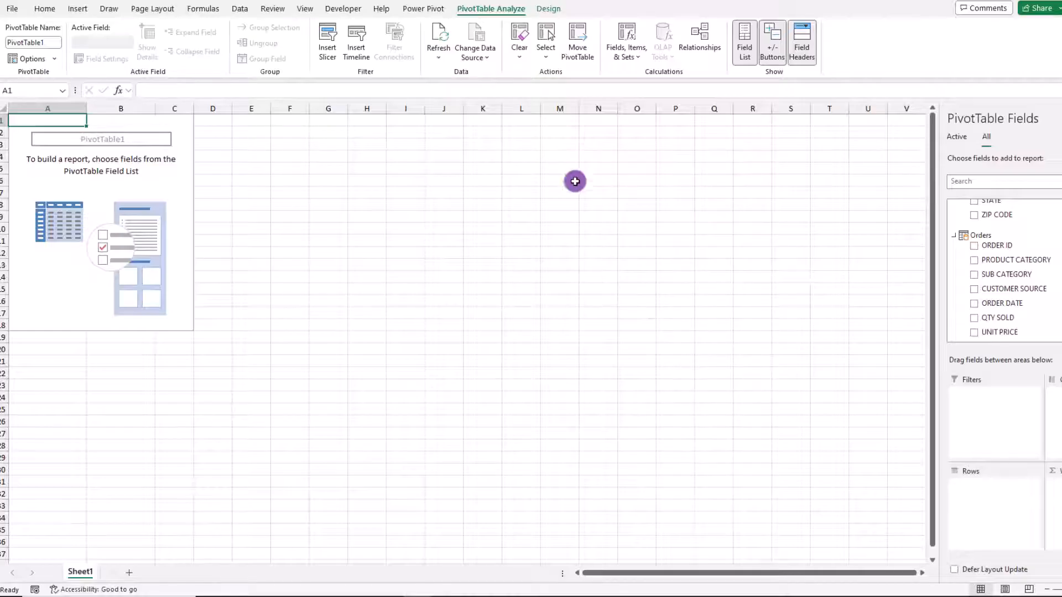
{"action": "left_click", "coordinate": [433, 11]}
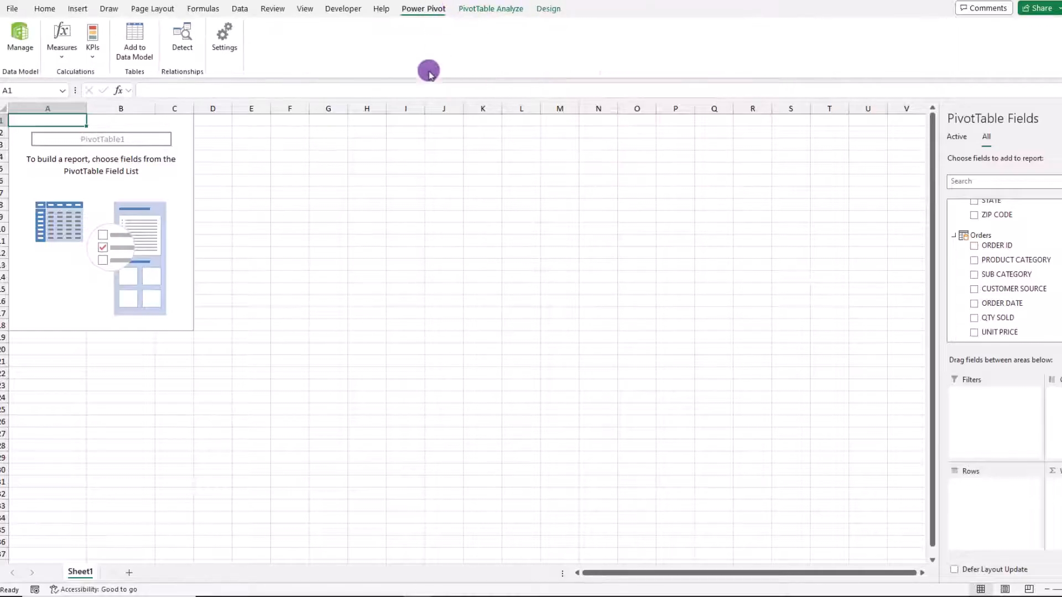
{"action": "left_click", "coordinate": [21, 38]}
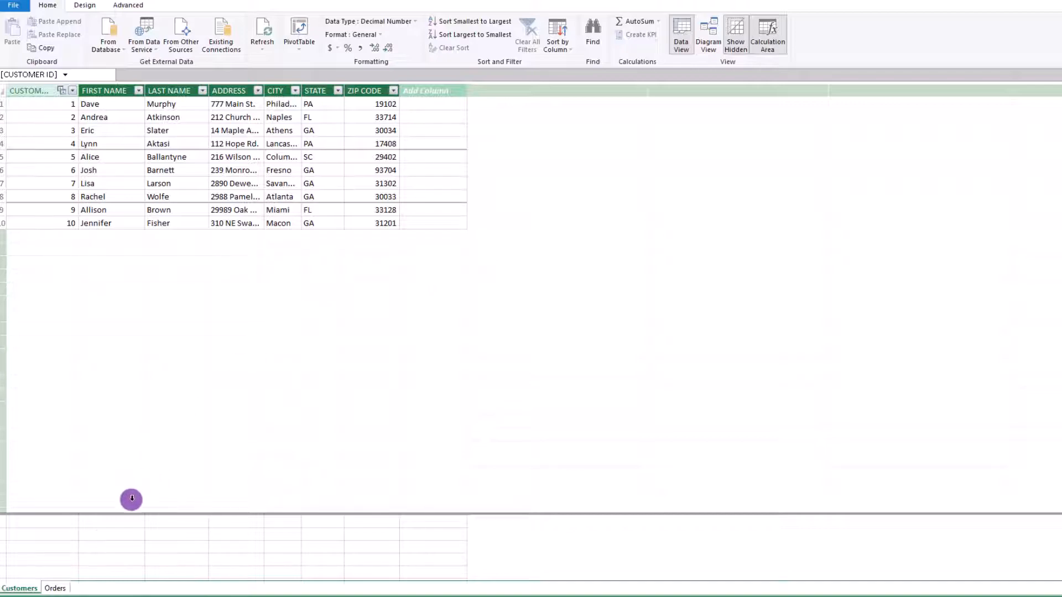
{"action": "left_click", "coordinate": [56, 589]}
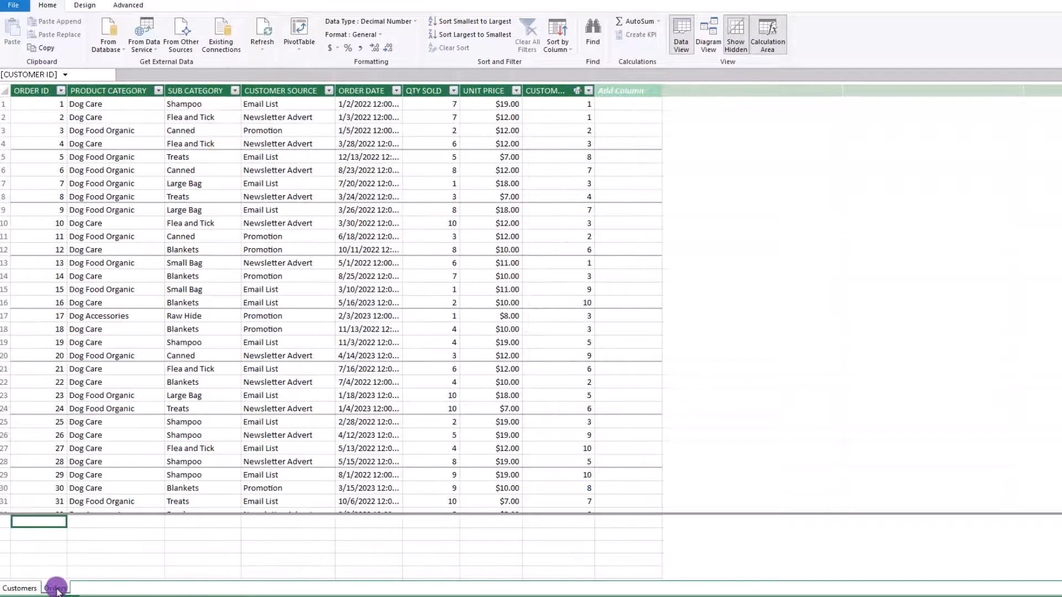
{"action": "left_click", "coordinate": [627, 104]}
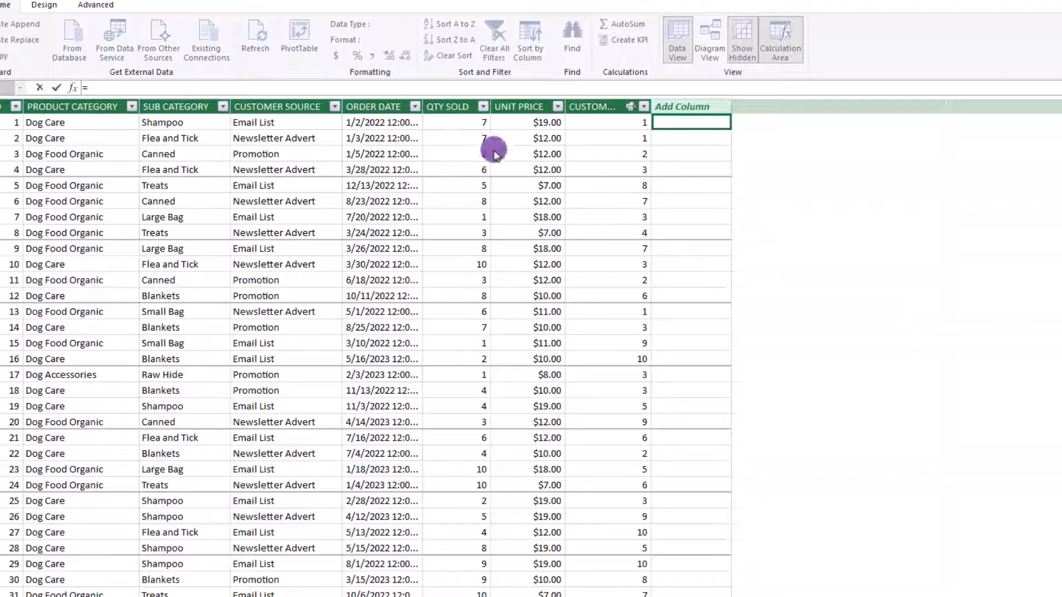
{"action": "left_click", "coordinate": [465, 123]}
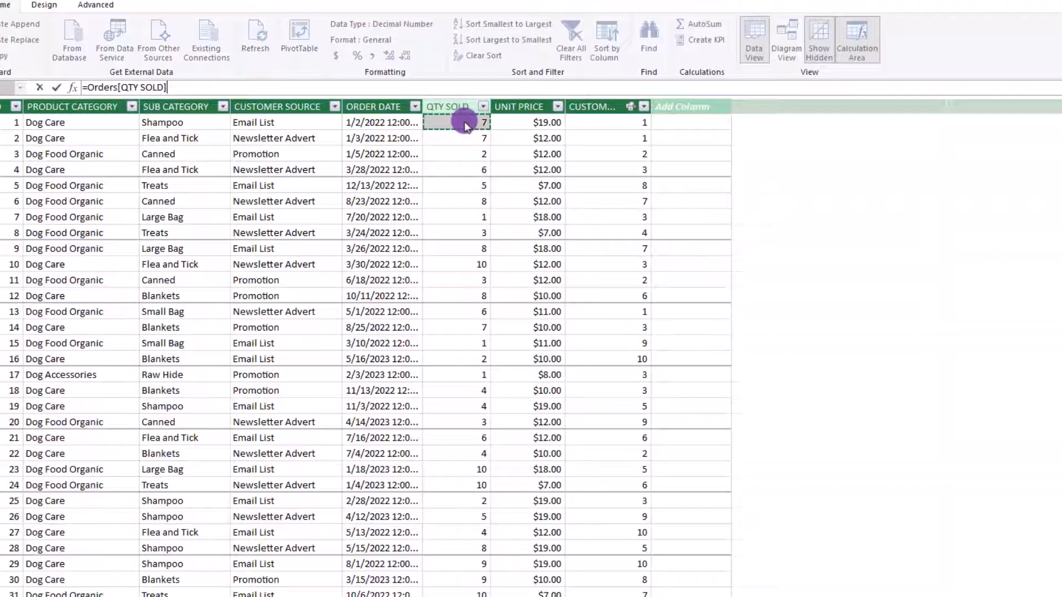
{"action": "left_click", "coordinate": [542, 123]}
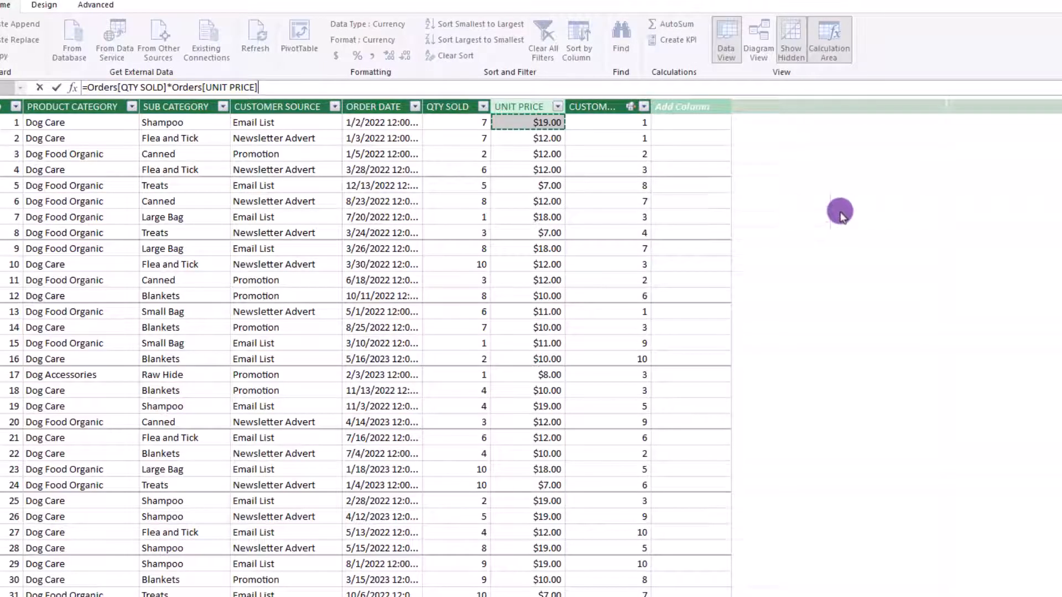
{"action": "key", "text": "Return"}
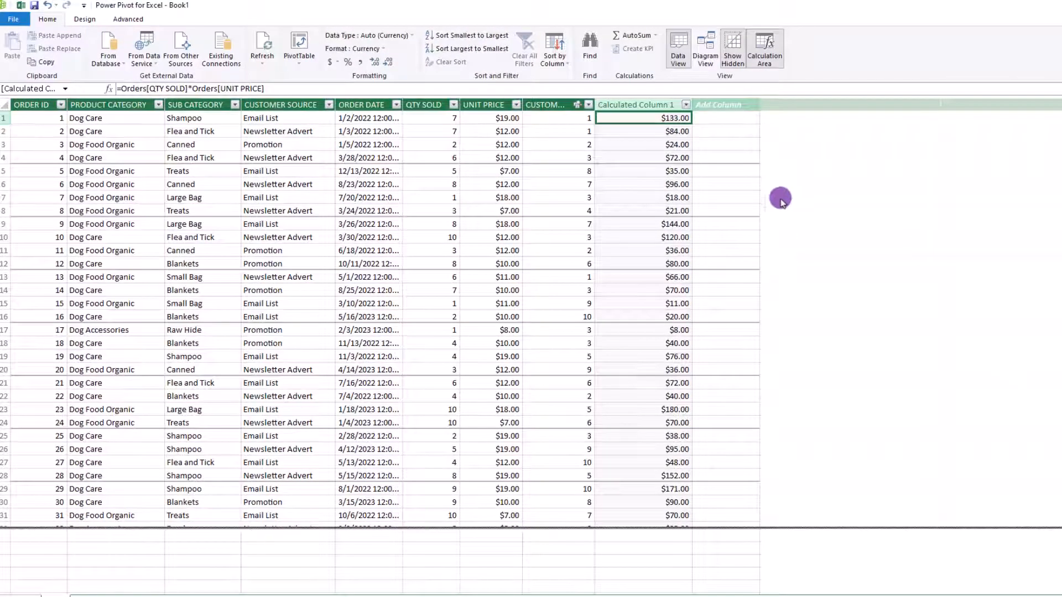
Rename the new calculated column in Orders as Sales and return to the workbook
{"action": "left_click", "coordinate": [642, 105]}
{"action": "left_click_drag", "start_coordinate": [641, 105], "coordinate": [646, 106]}
{"action": "double_click", "coordinate": [647, 105]}
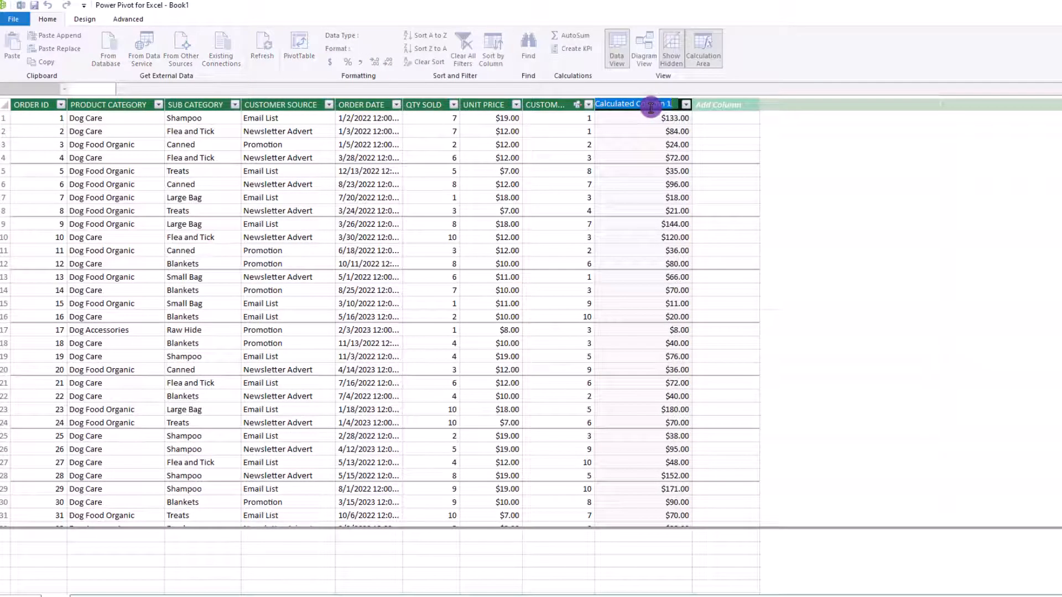
{"action": "type", "text": "Sales"}
{"action": "key", "text": "Return"}
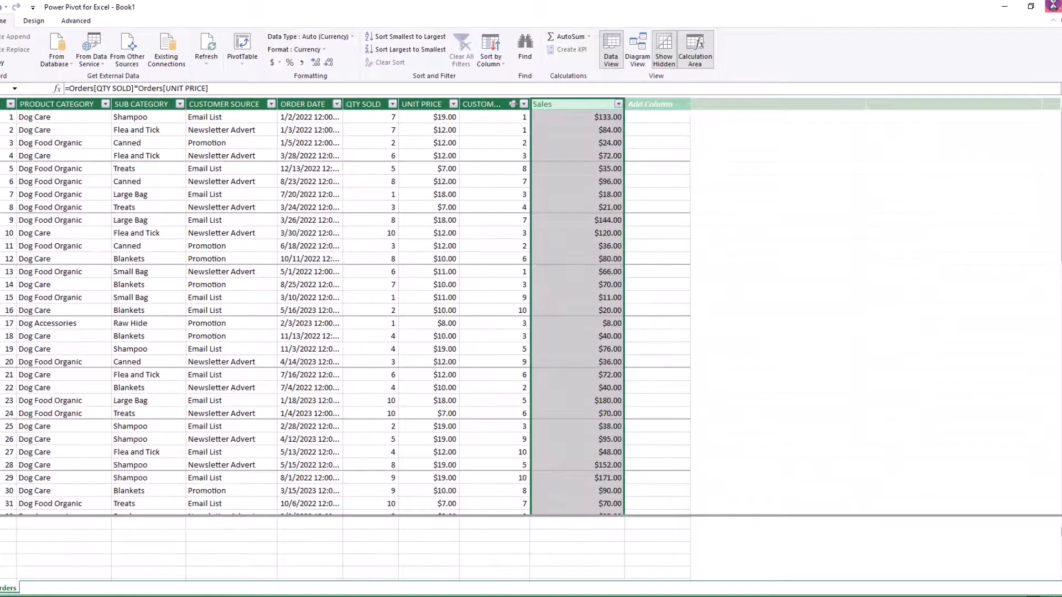
{"action": "left_click", "coordinate": [1052, 5]}
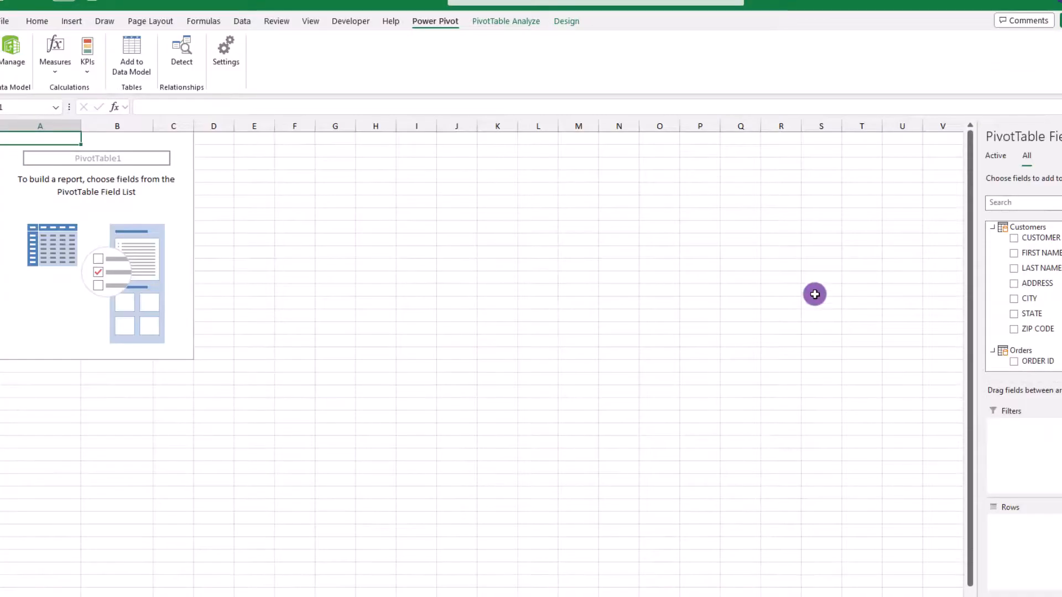
Build the PivotTable with PRODUCT CATEGORY and LAST NAME beneath it as row fields and Sales from Orders as values
{"action": "scroll", "coordinate": [1059, 270], "scroll_direction": "down", "scroll_amount": 2}
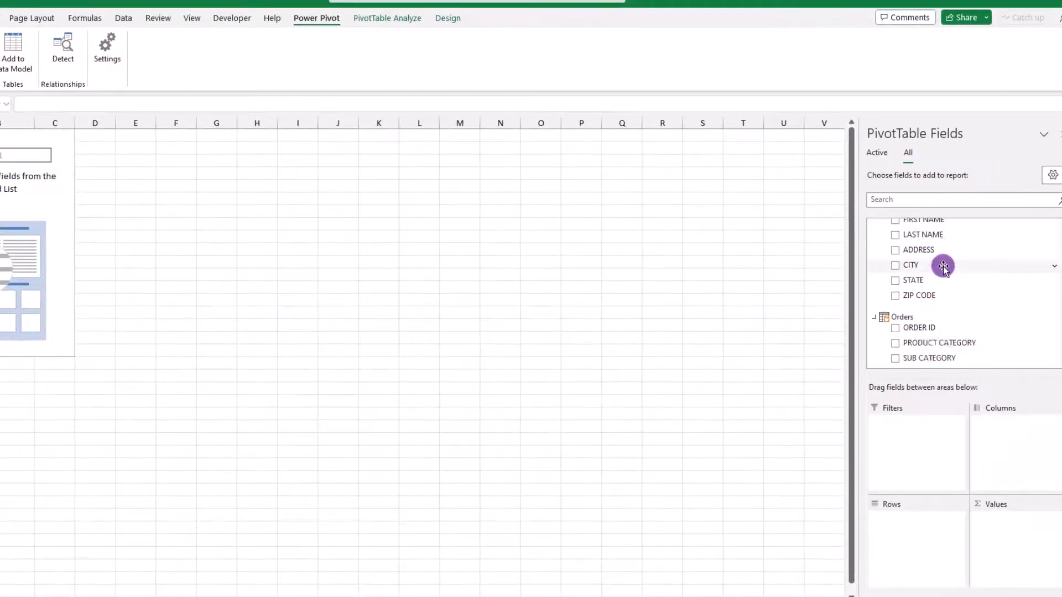
{"action": "scroll", "coordinate": [943, 267], "scroll_direction": "down", "scroll_amount": 2}
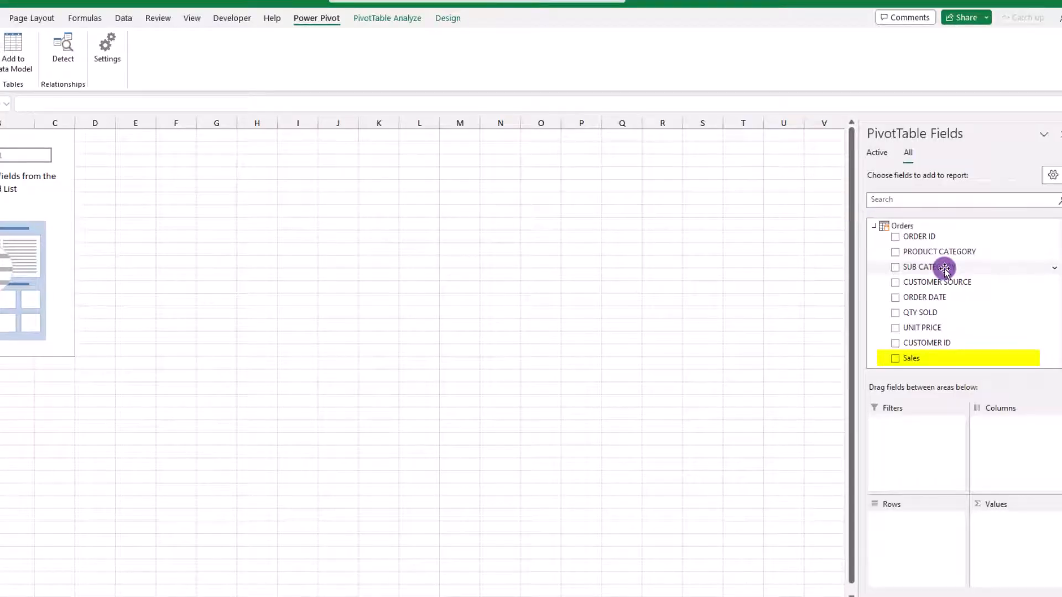
{"action": "scroll", "coordinate": [944, 268], "scroll_direction": "up", "scroll_amount": 3}
{"action": "scroll", "coordinate": [944, 267], "scroll_direction": "down", "scroll_amount": 2}
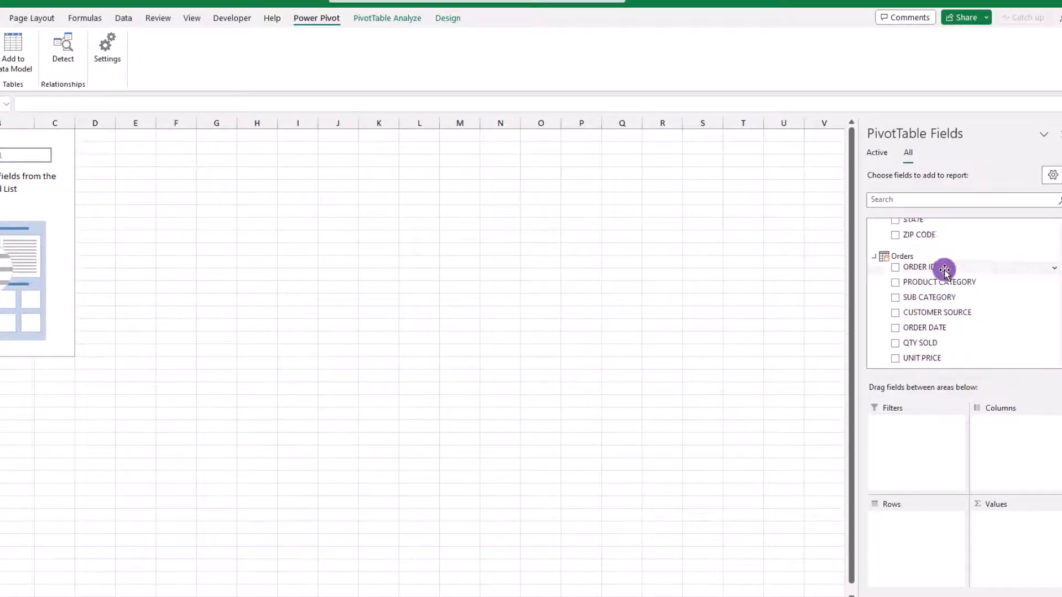
{"action": "scroll", "coordinate": [944, 268], "scroll_direction": "down", "scroll_amount": 2}
{"action": "left_click_drag", "start_coordinate": [934, 247], "coordinate": [922, 524]}
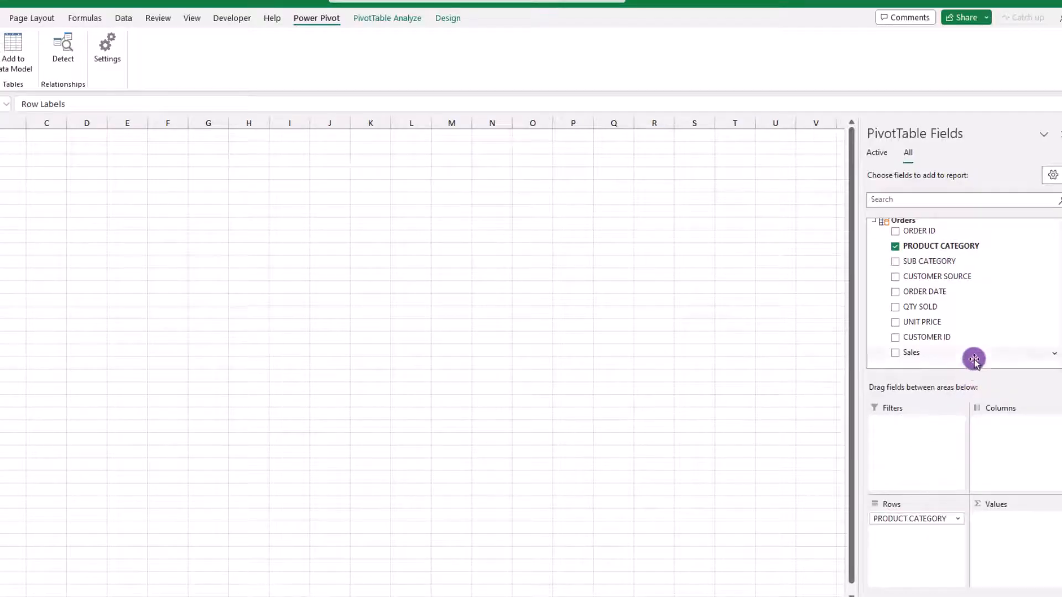
{"action": "scroll", "coordinate": [973, 346], "scroll_direction": "up", "scroll_amount": 5}
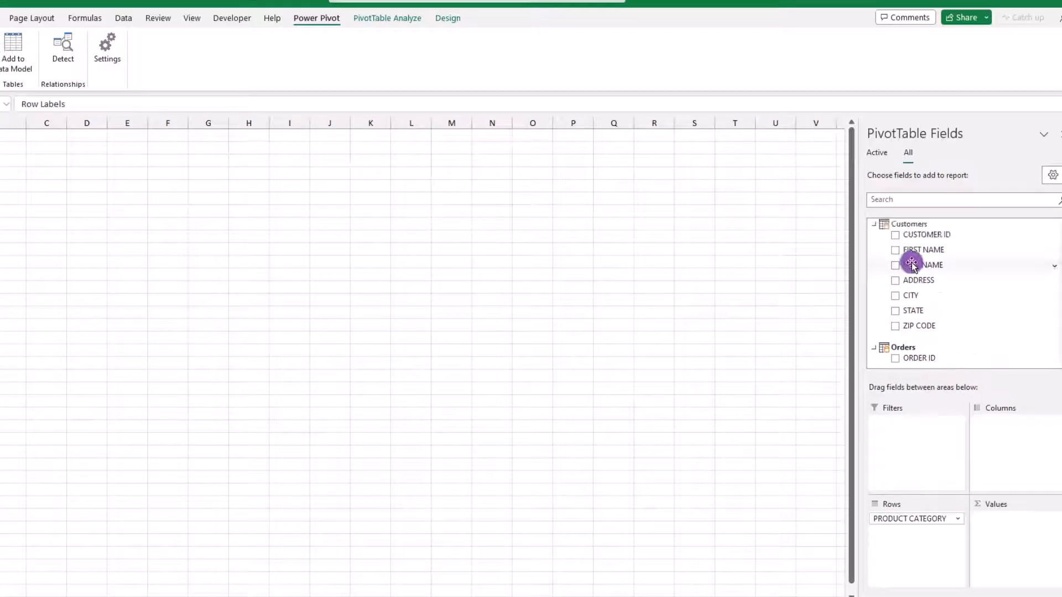
{"action": "left_click_drag", "start_coordinate": [910, 265], "coordinate": [924, 532]}
{"action": "scroll", "coordinate": [961, 339], "scroll_direction": "down", "scroll_amount": 4}
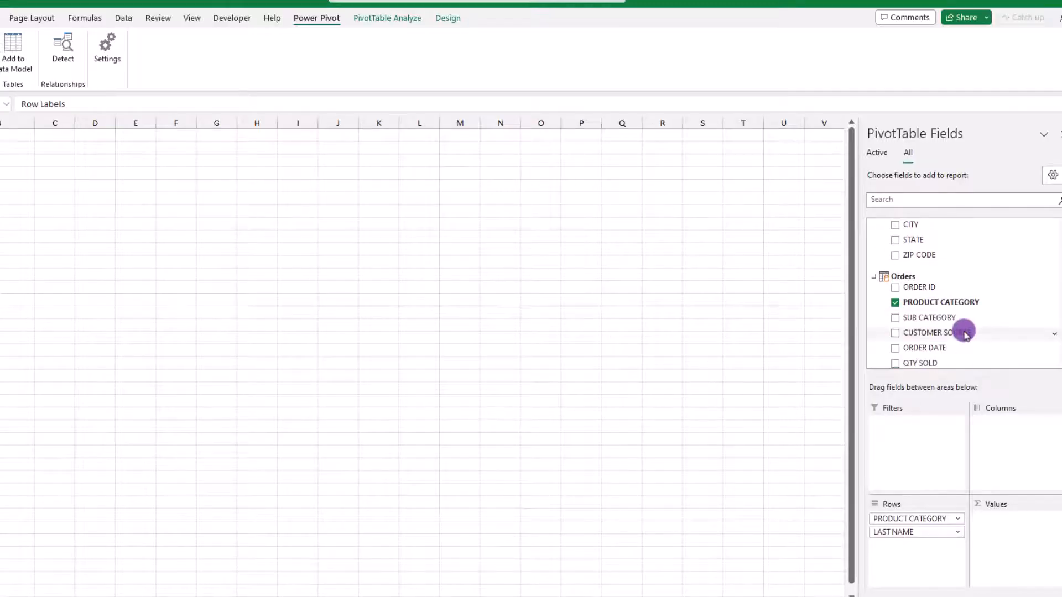
{"action": "left_click_drag", "start_coordinate": [915, 352], "coordinate": [1022, 532]}
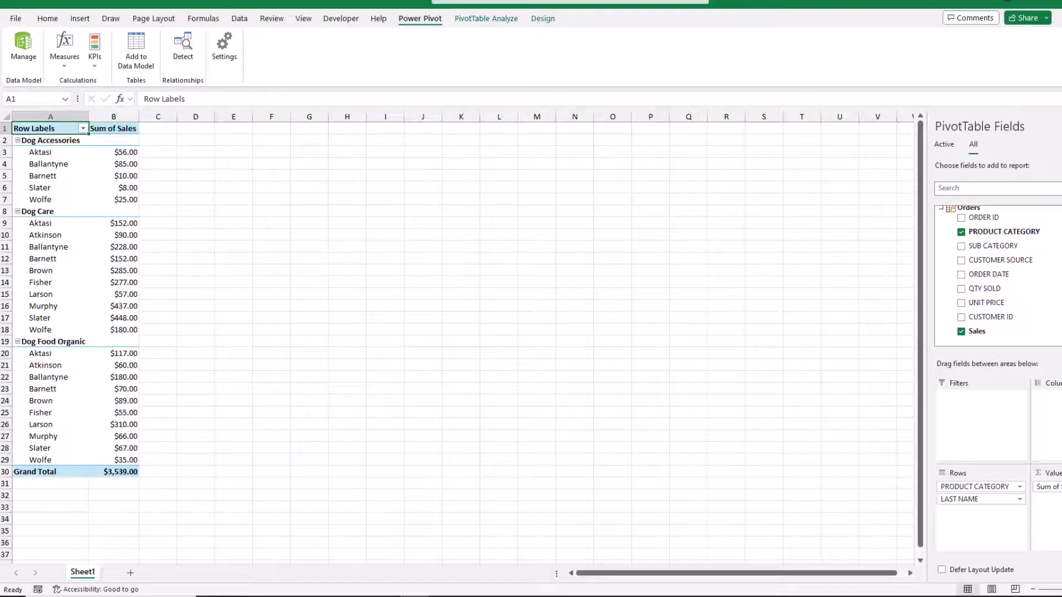
Insert a second PivotTable from the data model in the existing worksheet at Sheet1 cell F1
{"action": "left_click", "coordinate": [271, 128]}
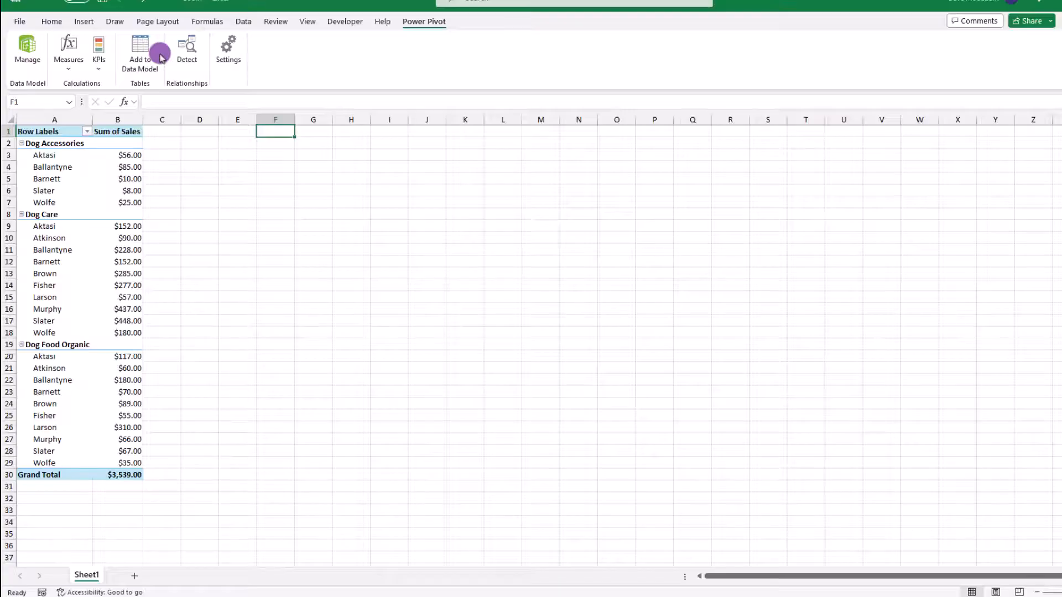
{"action": "left_click", "coordinate": [85, 22]}
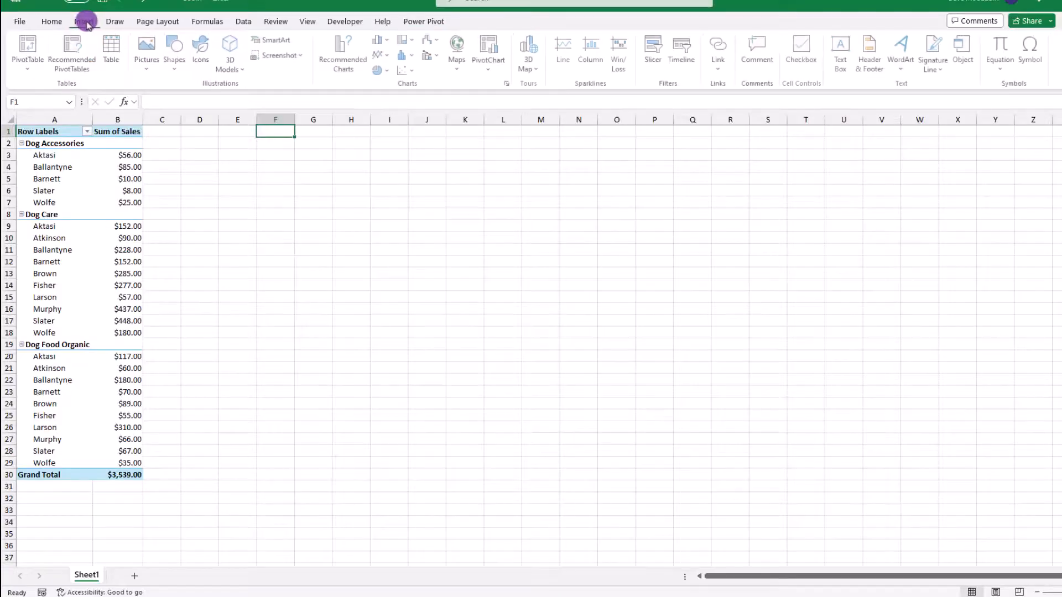
{"action": "left_click", "coordinate": [31, 71]}
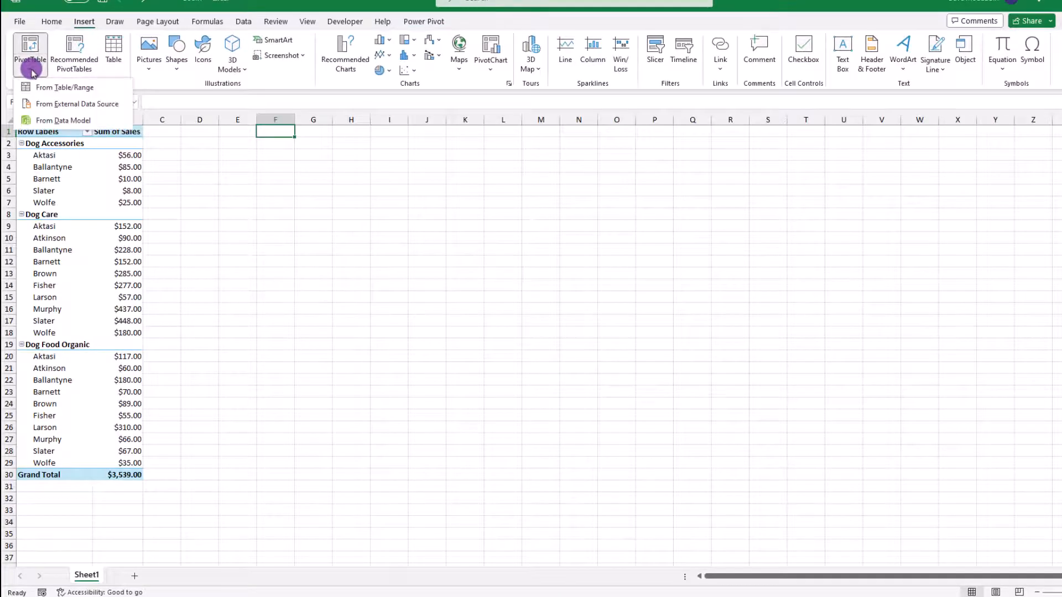
{"action": "left_click", "coordinate": [44, 121]}
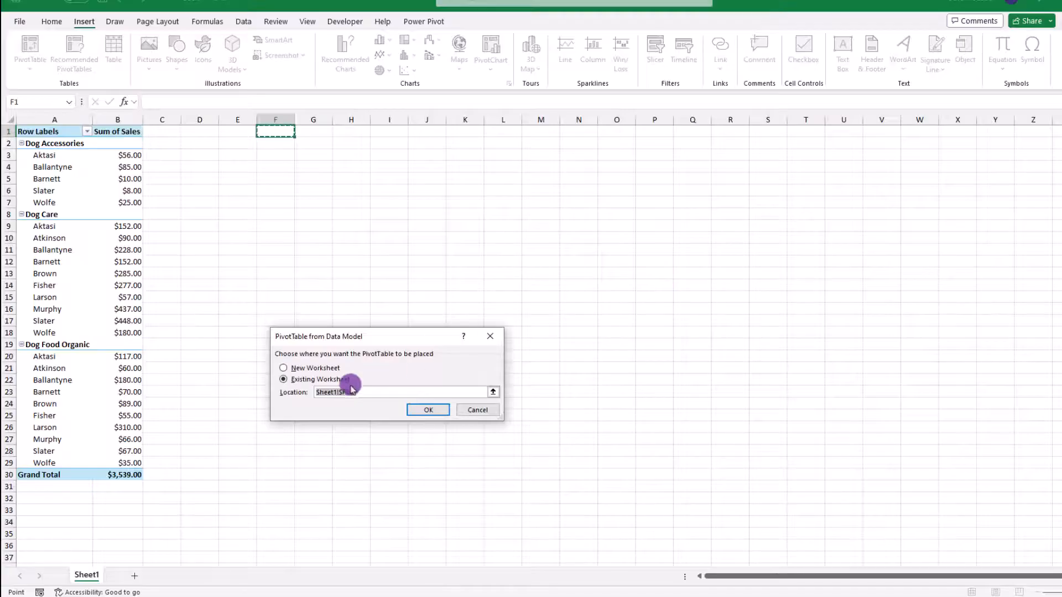
{"action": "left_click", "coordinate": [426, 411]}
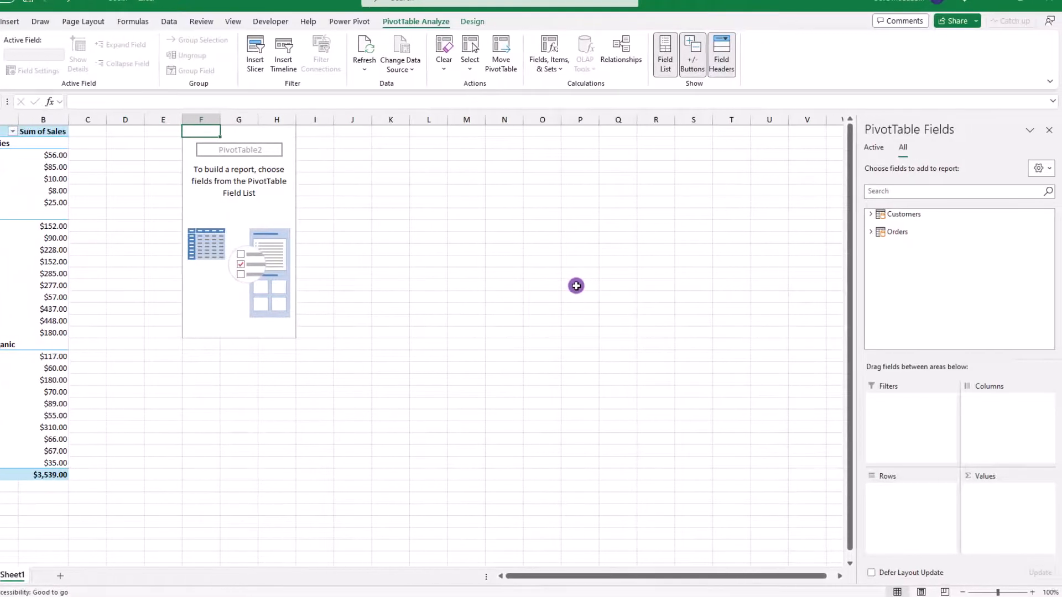
Build the second PivotTable with CUSTOMER SOURCE and LAST NAME beneath it as row fields and Sales as values
{"action": "left_click", "coordinate": [871, 220]}
{"action": "left_click", "coordinate": [872, 330]}
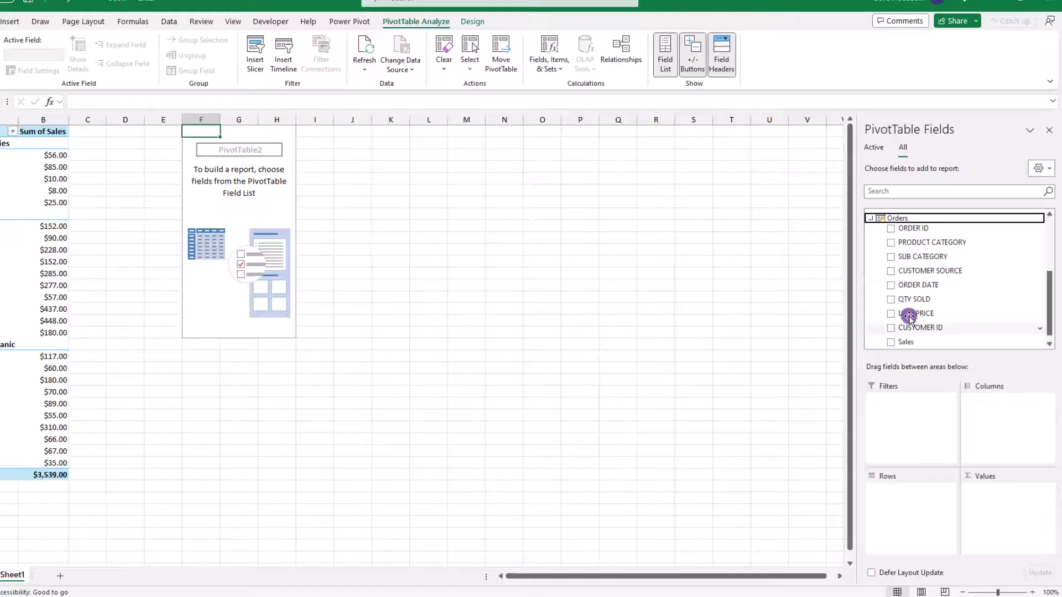
{"action": "left_click", "coordinate": [932, 273]}
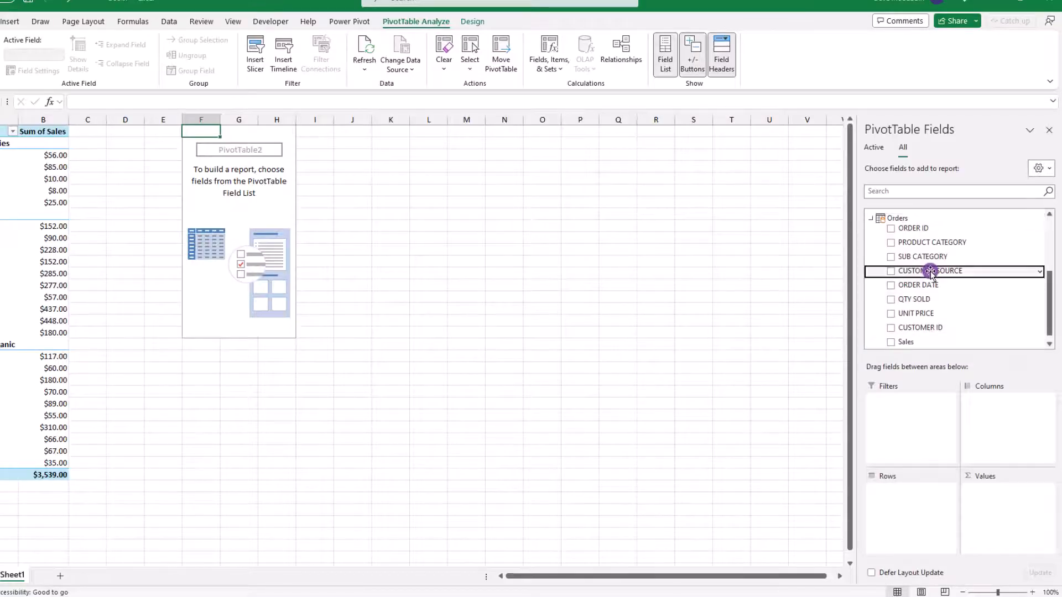
{"action": "left_click_drag", "start_coordinate": [932, 273], "coordinate": [921, 503]}
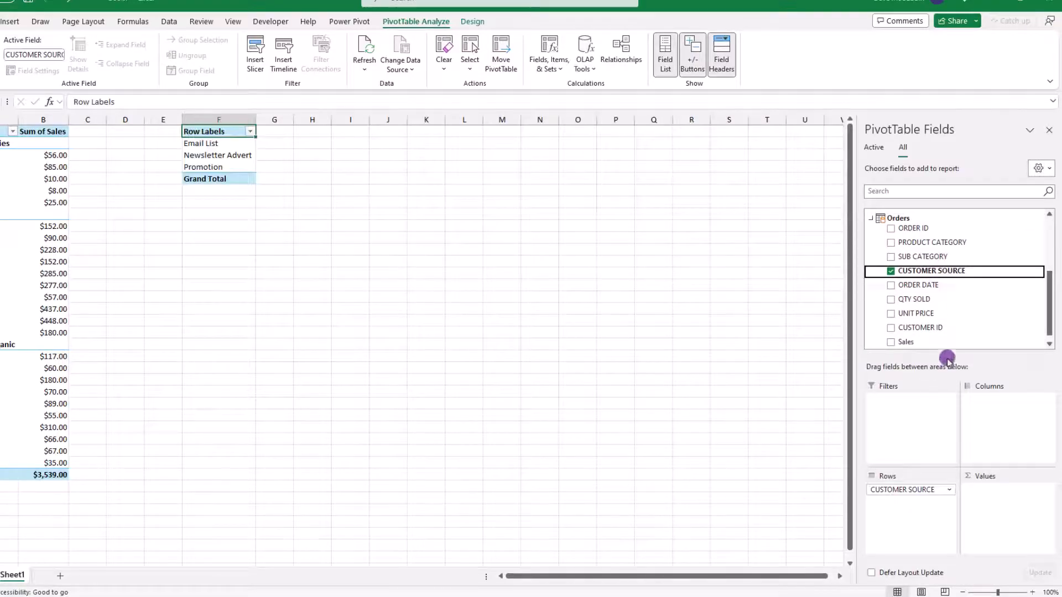
{"action": "scroll", "coordinate": [976, 279], "scroll_direction": "up", "scroll_amount": 3}
{"action": "left_click_drag", "start_coordinate": [945, 253], "coordinate": [913, 507]}
{"action": "scroll", "coordinate": [967, 311], "scroll_direction": "down", "scroll_amount": 5}
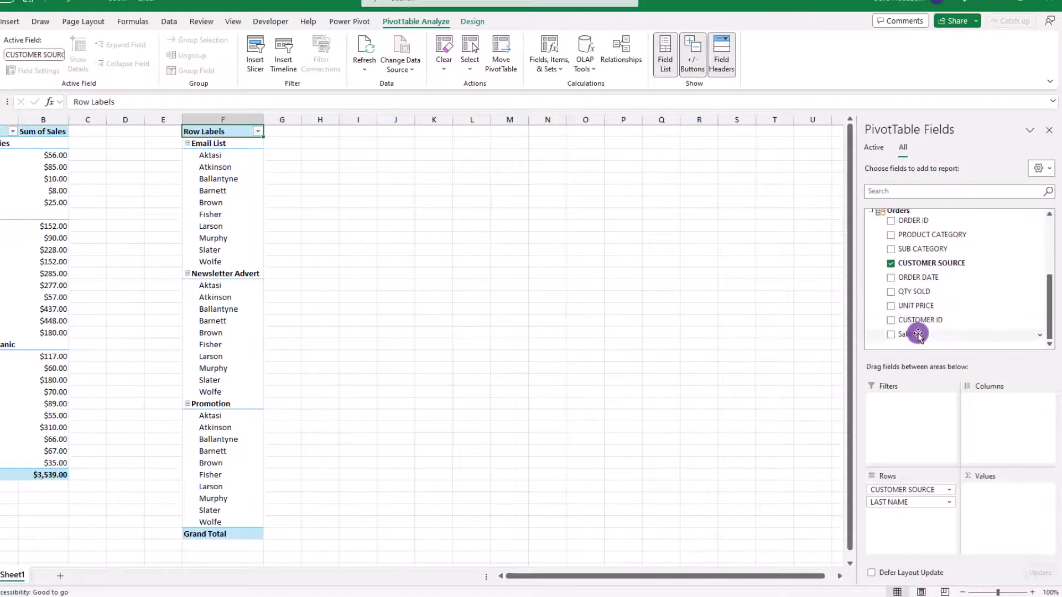
{"action": "left_click_drag", "start_coordinate": [917, 334], "coordinate": [1015, 507]}
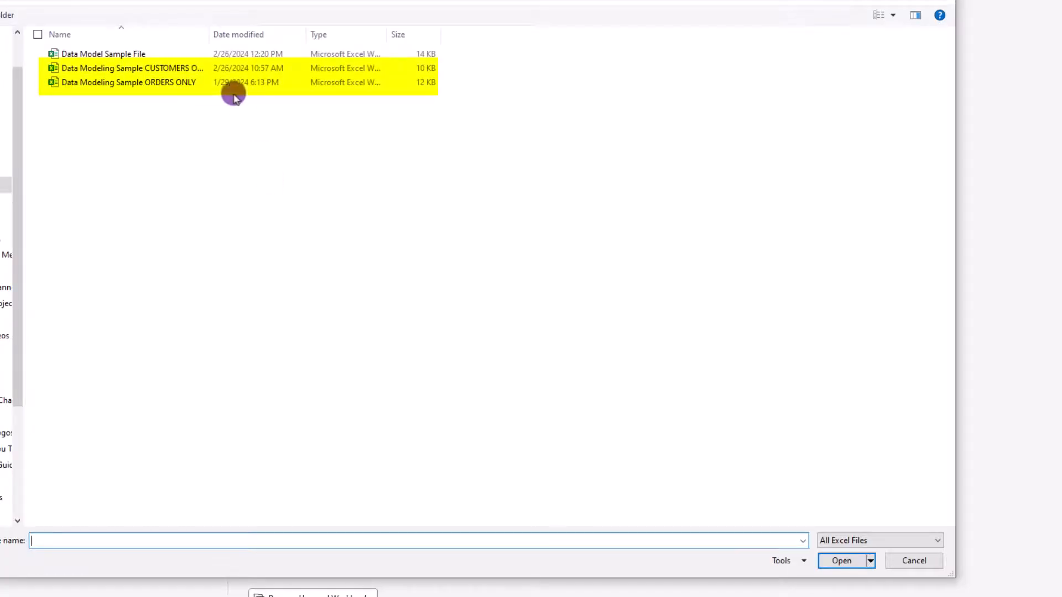
Widen the Name column in the file list to show the full names of the sample files
{"action": "left_click_drag", "start_coordinate": [209, 34], "coordinate": [303, 39]}
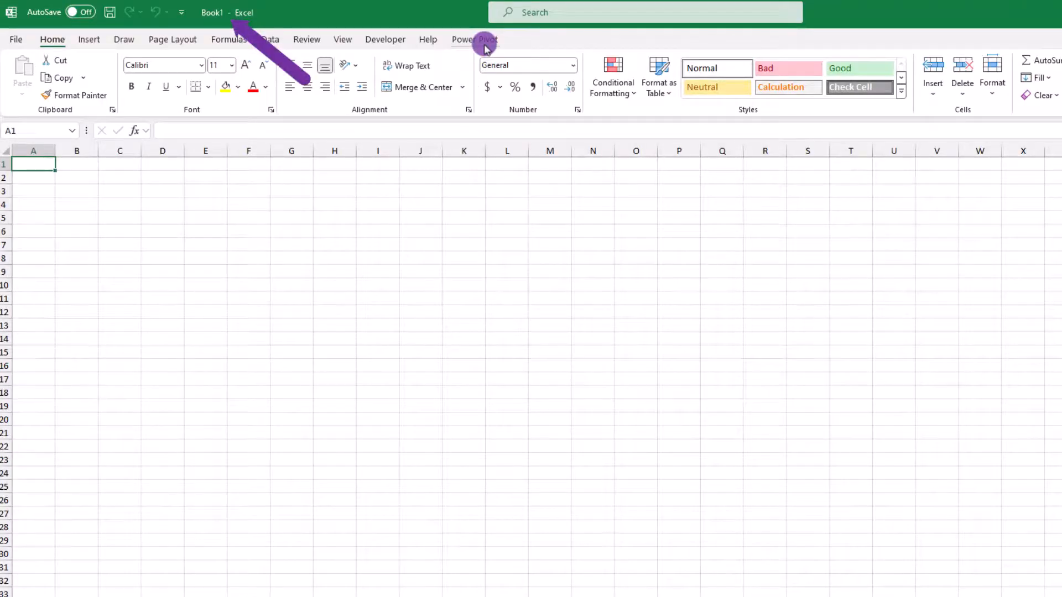
Open the Power Pivot data model and choose the Excel file Data Modeling Sample CUSTOMERS ONLY as an external import source
{"action": "left_click", "coordinate": [485, 43]}
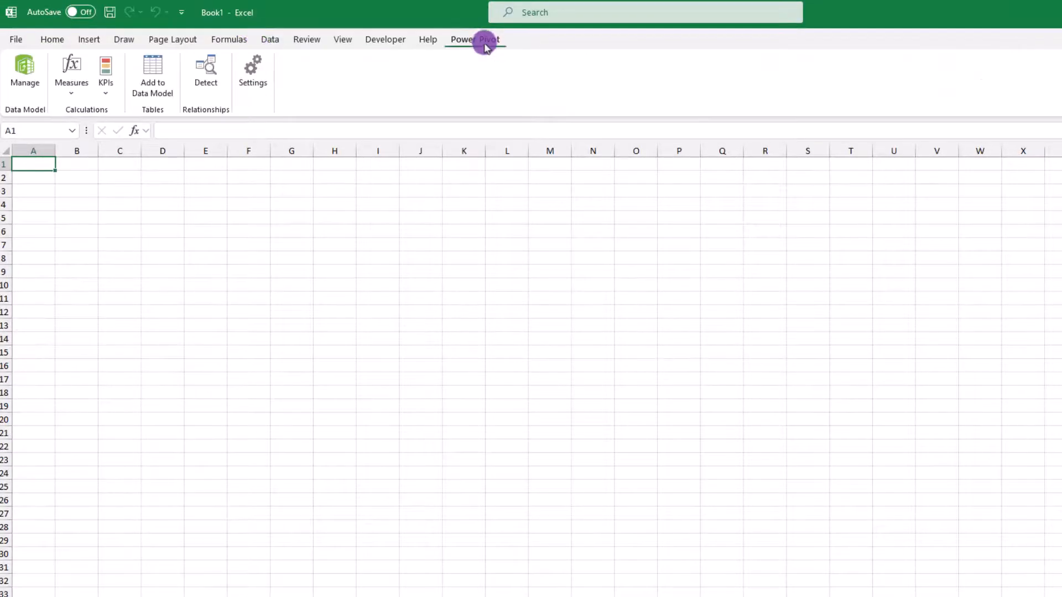
{"action": "left_click", "coordinate": [25, 80]}
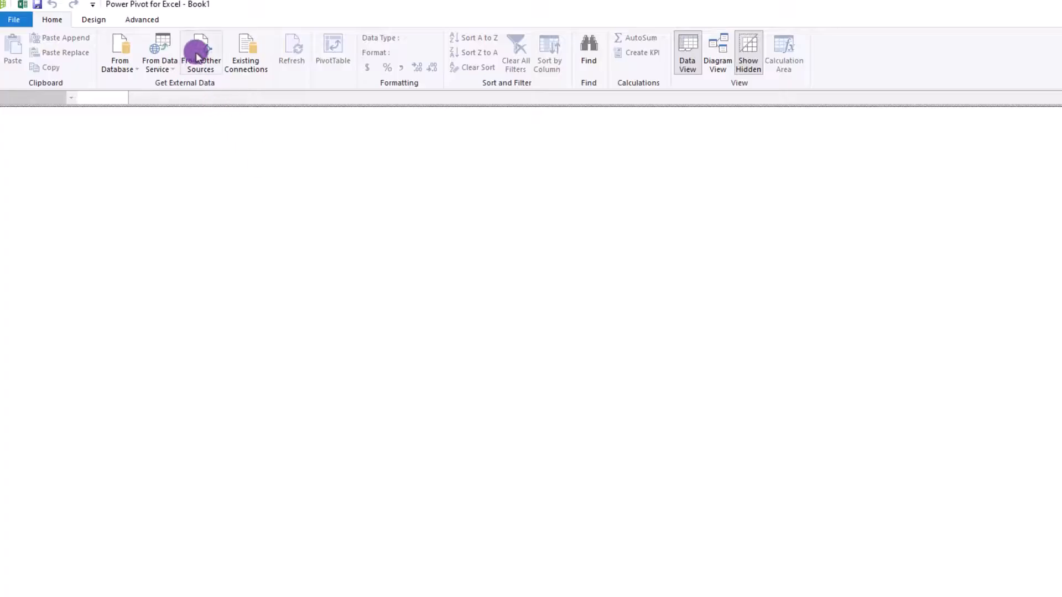
{"action": "left_click", "coordinate": [200, 51]}
{"action": "scroll", "coordinate": [562, 339], "scroll_direction": "down", "scroll_amount": 5}
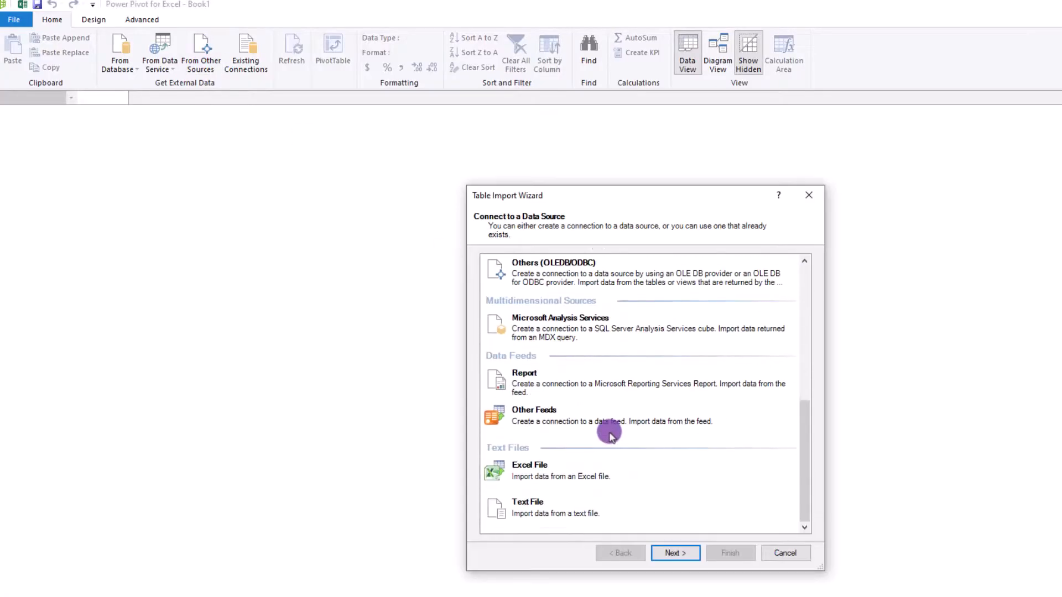
{"action": "left_click", "coordinate": [581, 489]}
{"action": "left_click", "coordinate": [674, 553]}
{"action": "left_click", "coordinate": [763, 280]}
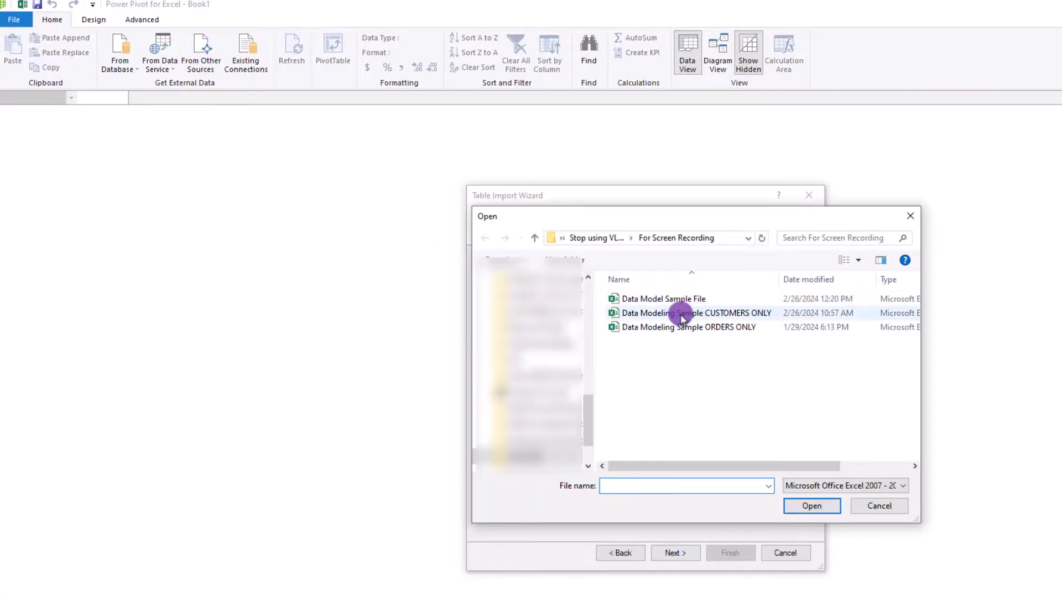
{"action": "left_click", "coordinate": [681, 312]}
{"action": "left_click", "coordinate": [812, 507]}
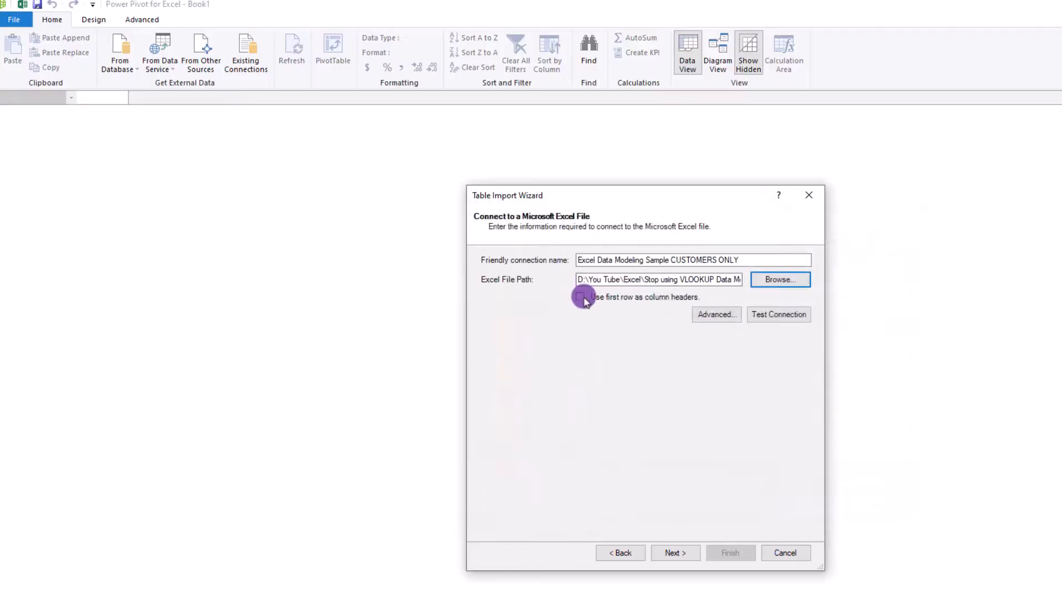
Import the Customers table using its first row as column headers
{"action": "left_click", "coordinate": [579, 297]}
{"action": "left_click", "coordinate": [676, 553]}
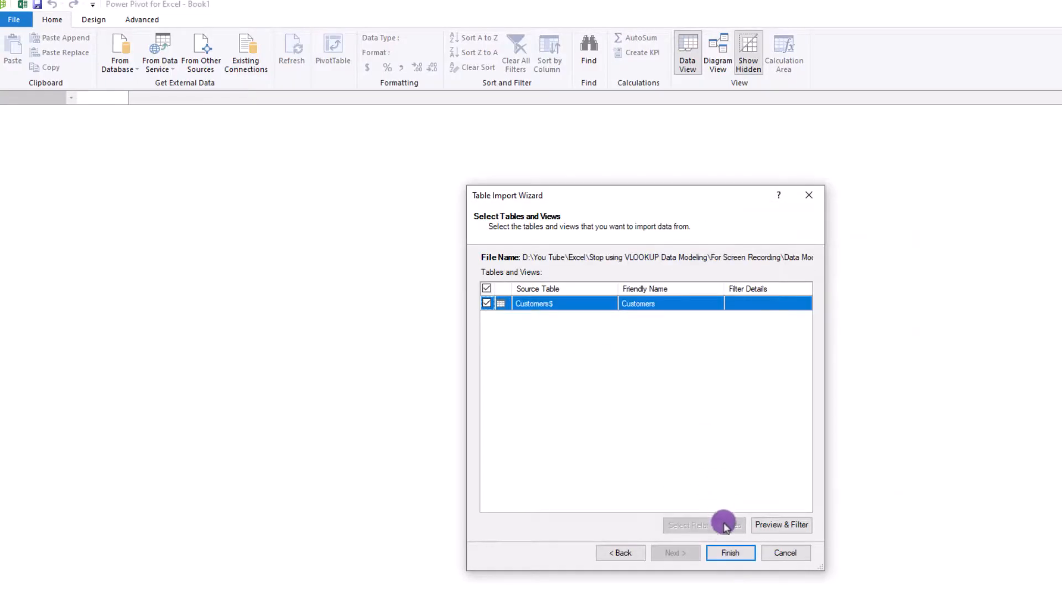
{"action": "left_click", "coordinate": [729, 553]}
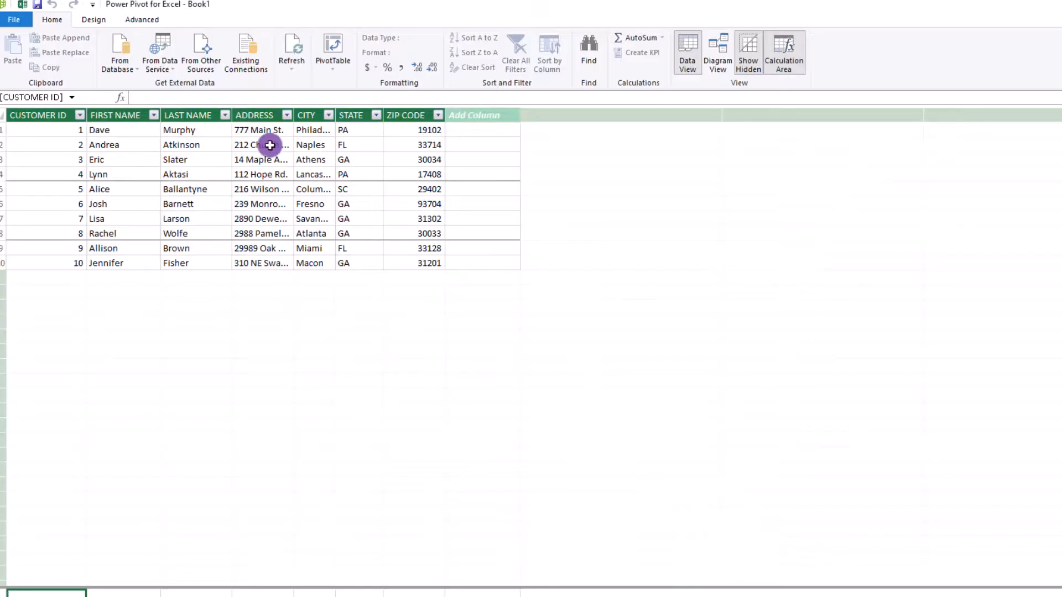
Start another external Excel file import and choose Data Modeling Sample ORDERS ONLY as its source
{"action": "left_click", "coordinate": [208, 75]}
{"action": "scroll", "coordinate": [635, 408], "scroll_direction": "down", "scroll_amount": 10}
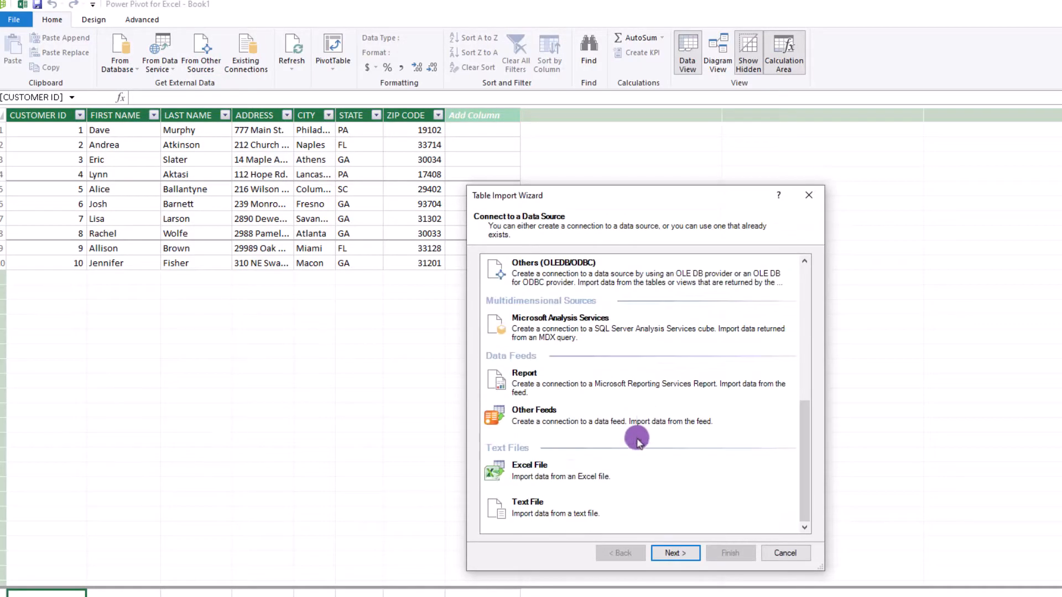
{"action": "left_click", "coordinate": [644, 473]}
{"action": "left_click", "coordinate": [691, 553]}
{"action": "left_click", "coordinate": [777, 216]}
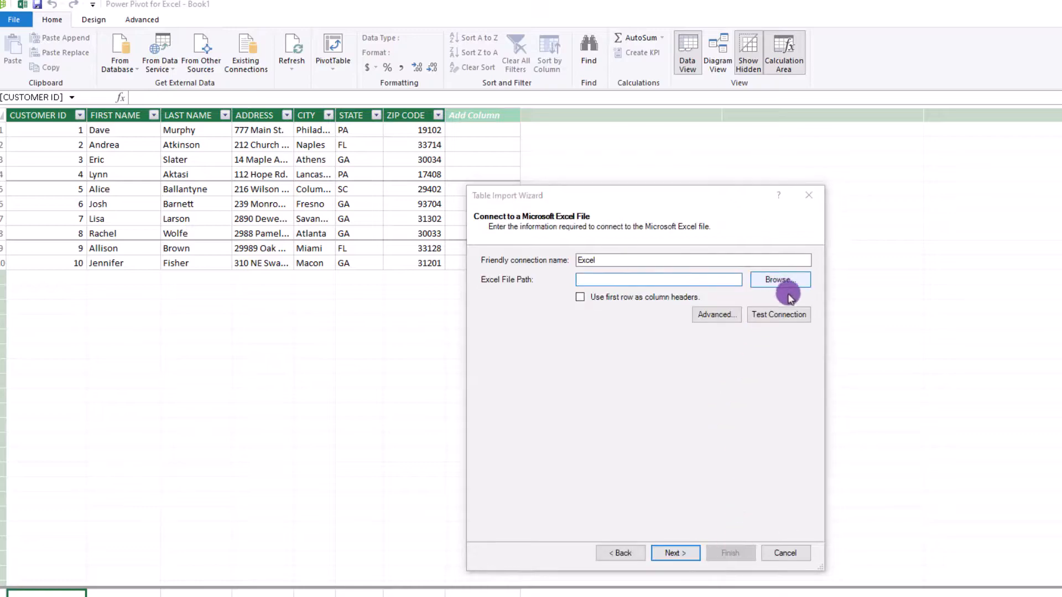
{"action": "left_click", "coordinate": [719, 327]}
{"action": "left_click", "coordinate": [809, 504]}
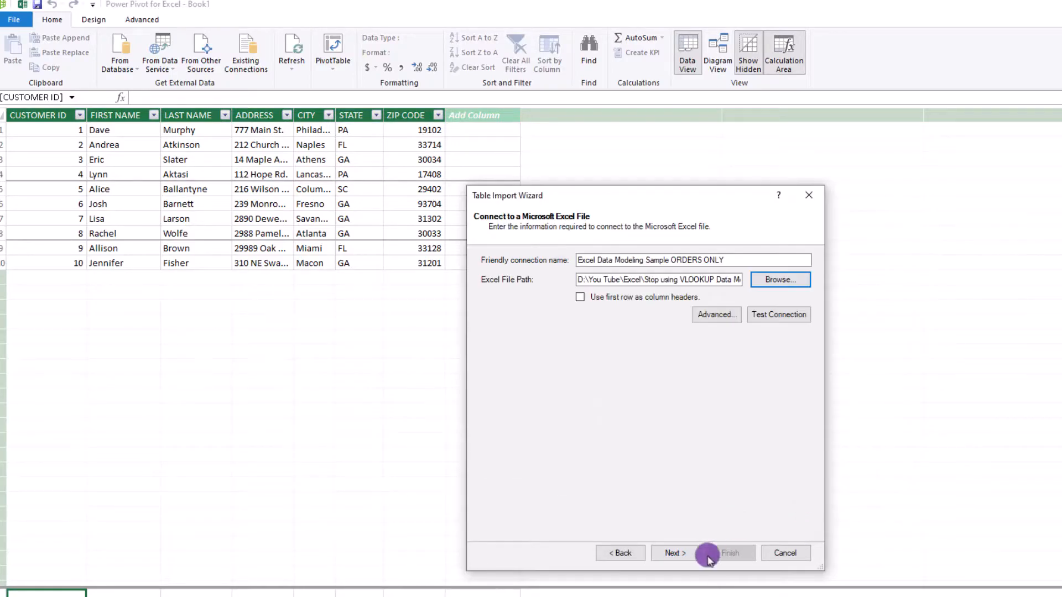
Import the Orders table with its first row as column headers and close the import wizard
{"action": "left_click", "coordinate": [675, 552]}
{"action": "left_click", "coordinate": [730, 553]}
{"action": "left_click", "coordinate": [783, 554]}
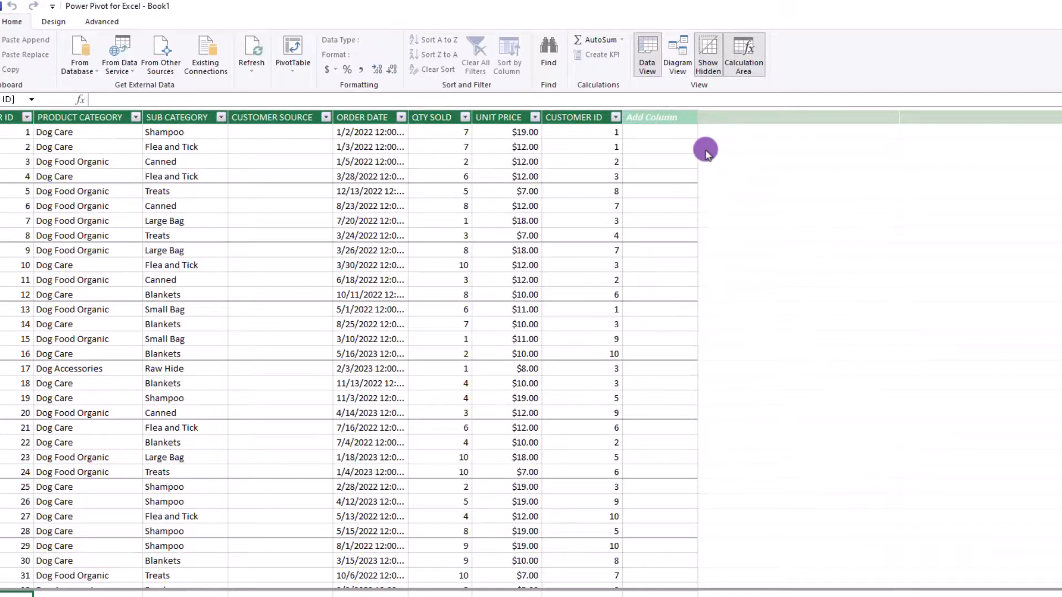
Relate CUSTOMER ID in Customers to CUSTOMER ID in Orders in the diagram, and return to the data view
{"action": "left_click", "coordinate": [675, 50]}
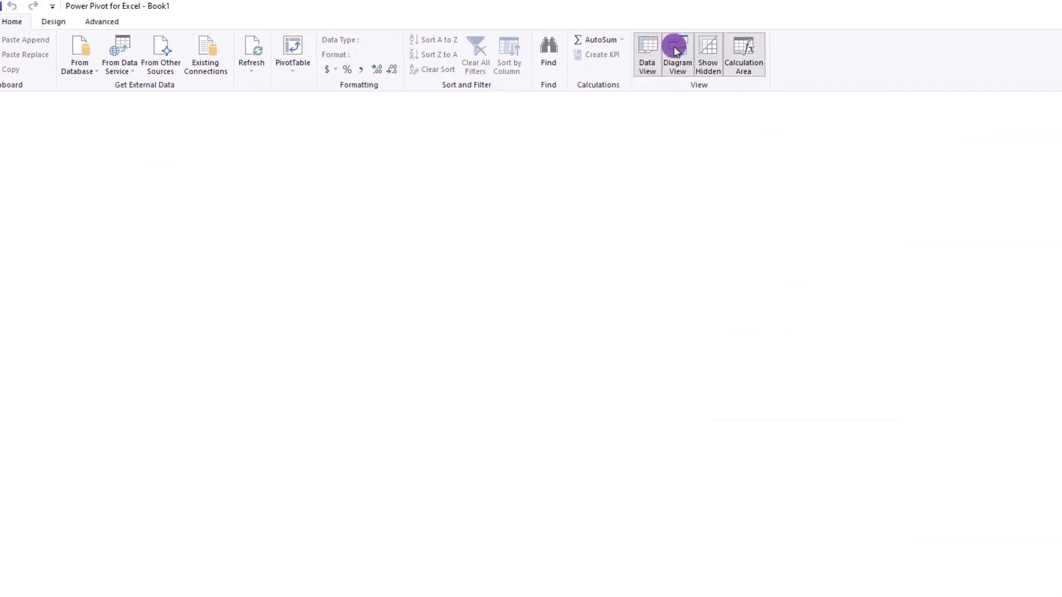
{"action": "left_click_drag", "start_coordinate": [45, 144], "coordinate": [218, 257]}
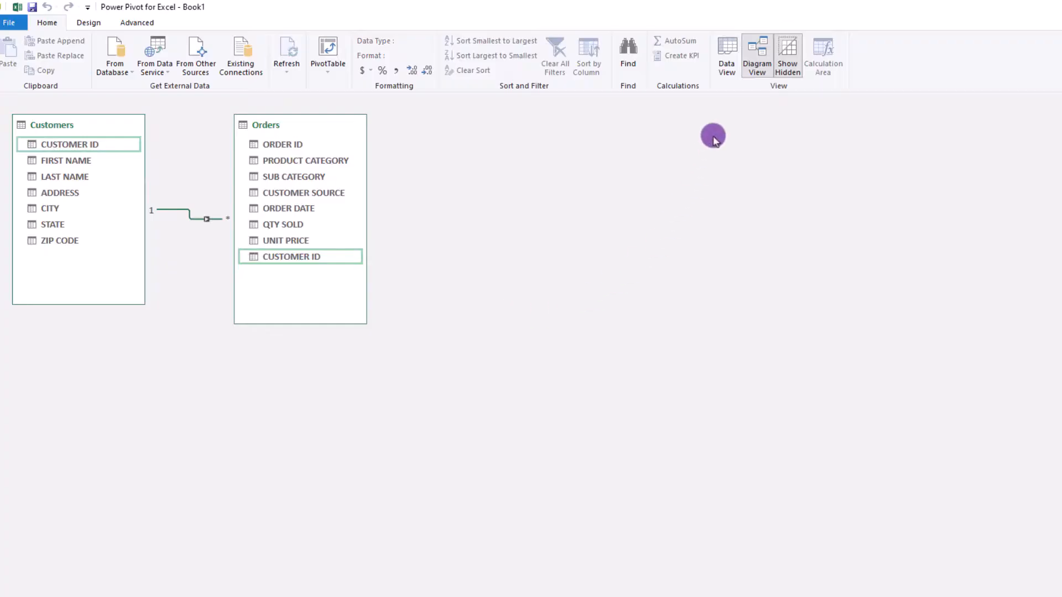
{"action": "left_click", "coordinate": [728, 50]}
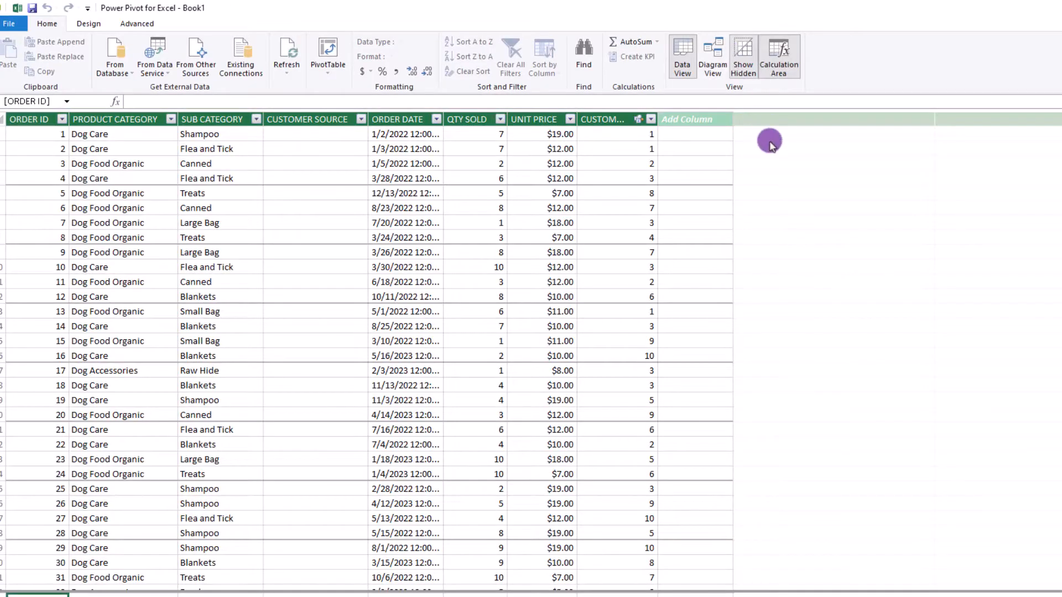
Insert a PivotTable from the data model in the existing worksheet at Sheet1 cell A1 and expand the Customers and Orders fields
{"action": "left_click", "coordinate": [311, 78]}
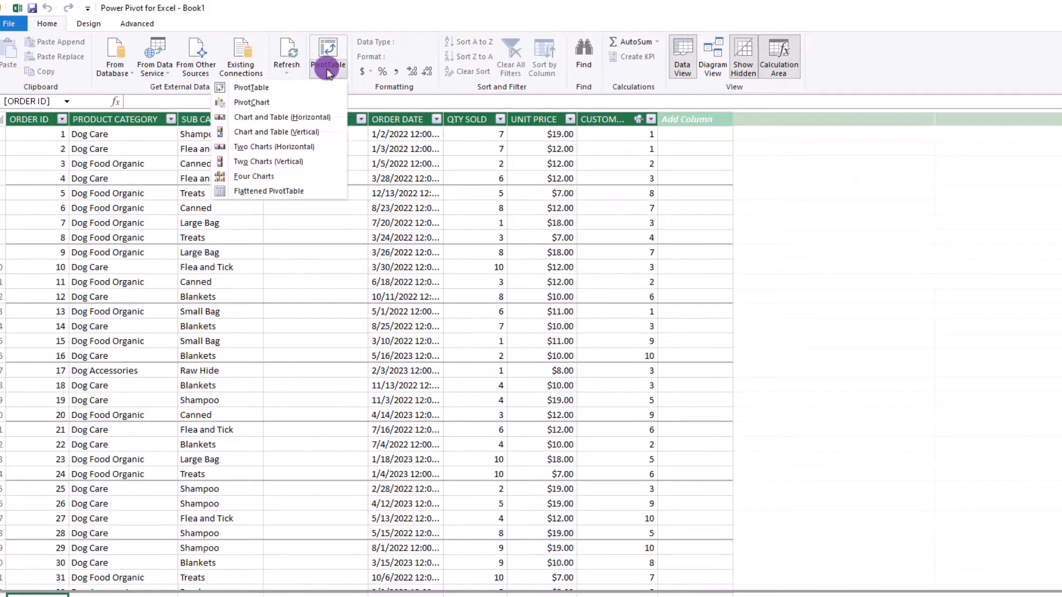
{"action": "left_click", "coordinate": [277, 91]}
{"action": "left_click", "coordinate": [522, 348]}
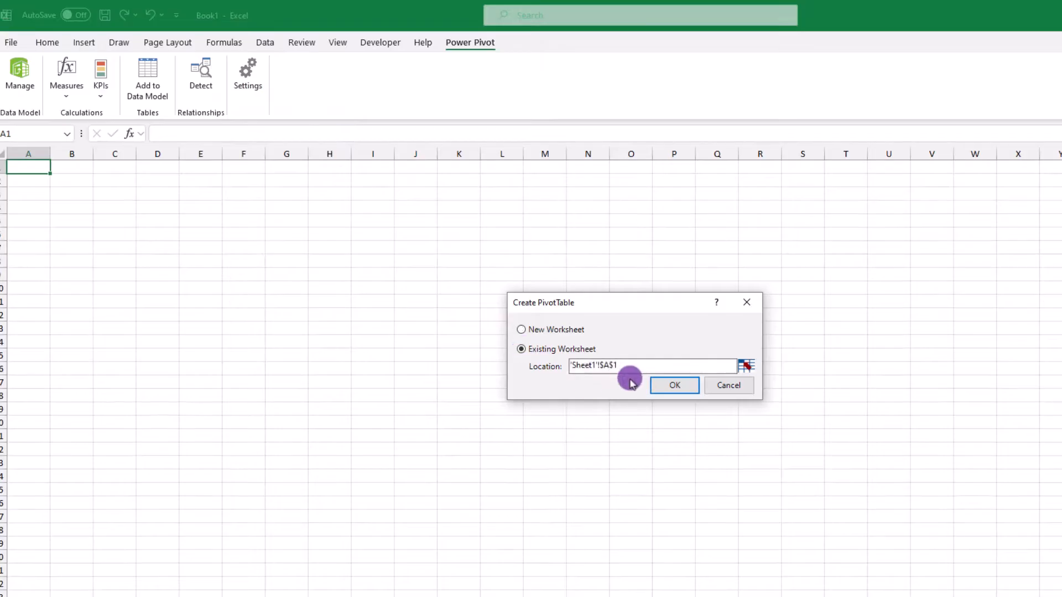
{"action": "left_click", "coordinate": [673, 384]}
{"action": "left_click", "coordinate": [931, 211]}
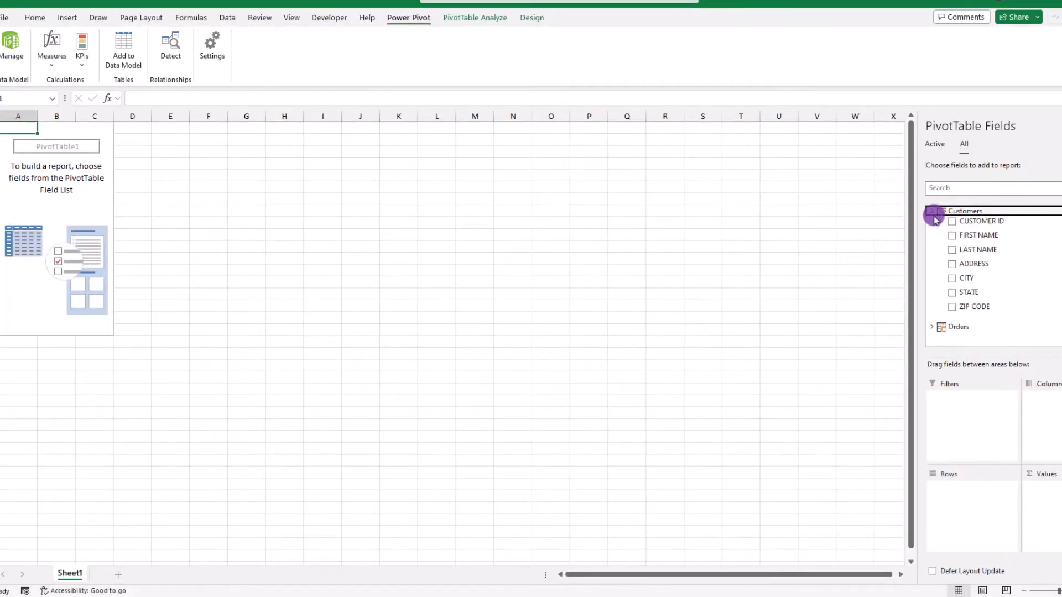
{"action": "left_click", "coordinate": [932, 322]}
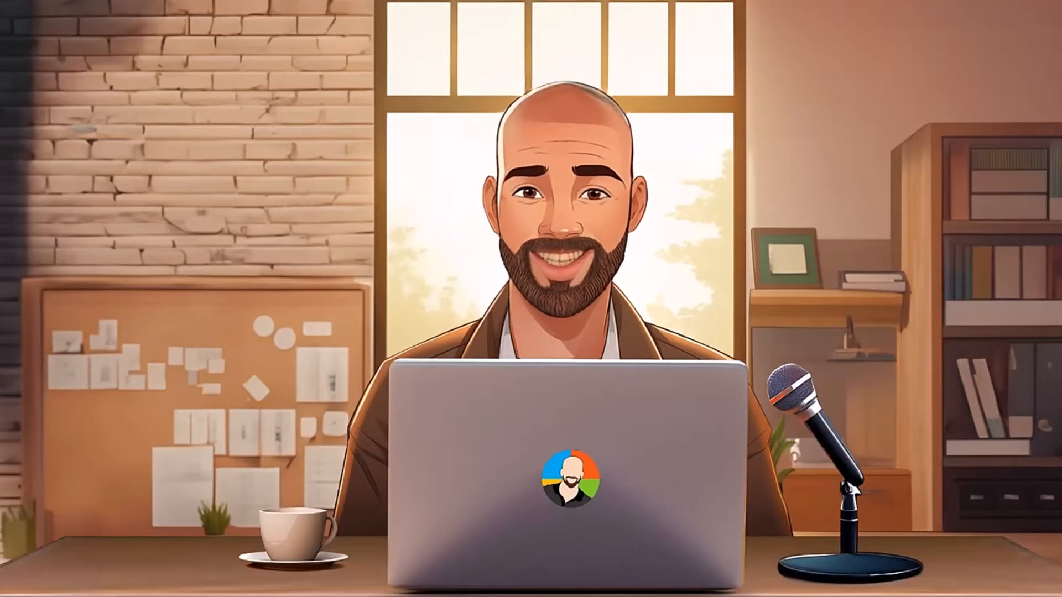